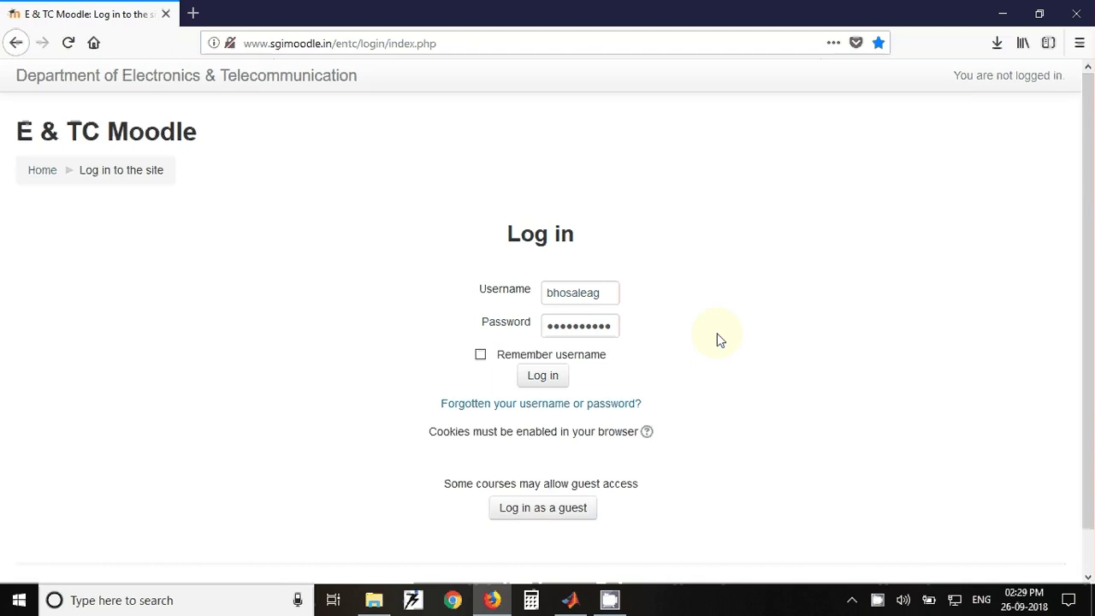
# Log in to the E & TC Moodle site and scroll the home page to Course categories.
pyautogui.click(546, 378)
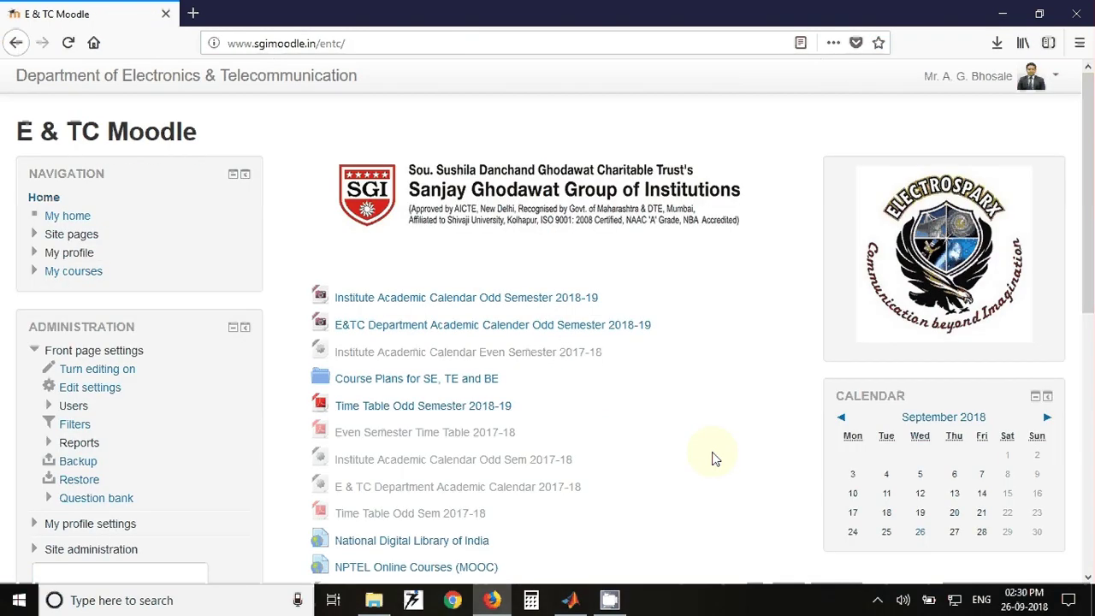
pyautogui.scroll(-2, 714, 460)
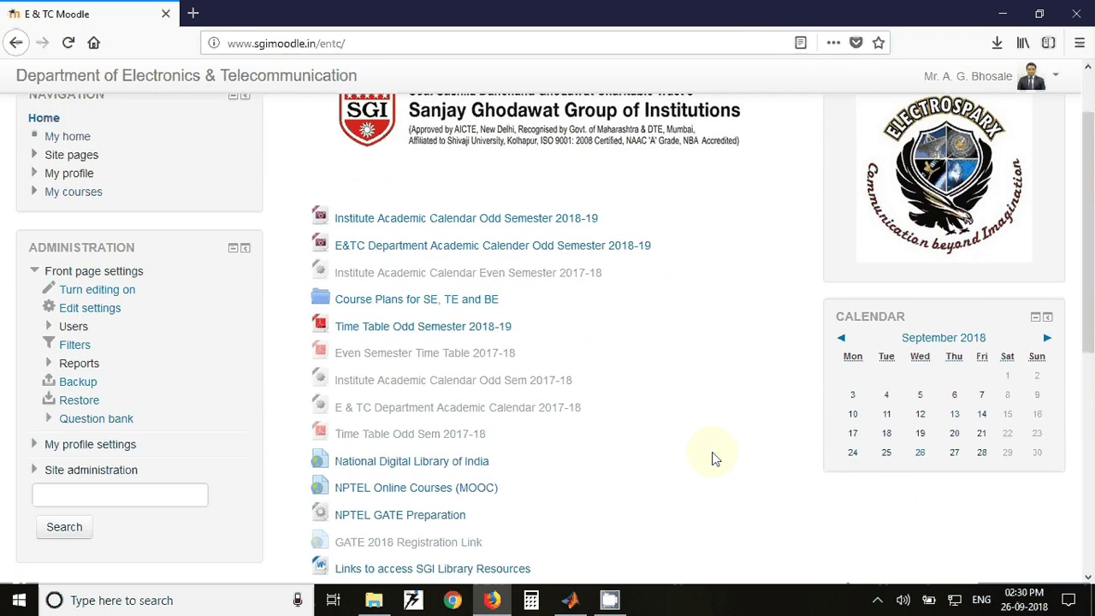
pyautogui.scroll(-2, 714, 460)
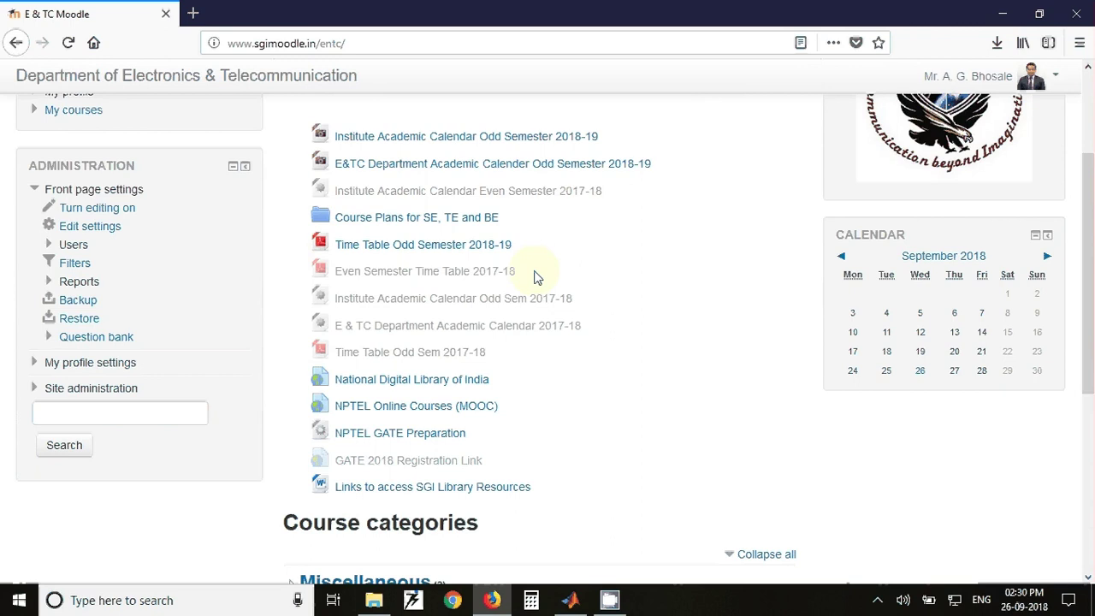
pyautogui.scroll(-4, 535, 277)
pyautogui.scroll(-2, 535, 276)
pyautogui.scroll(-1, 534, 276)
pyautogui.scroll(-2, 479, 316)
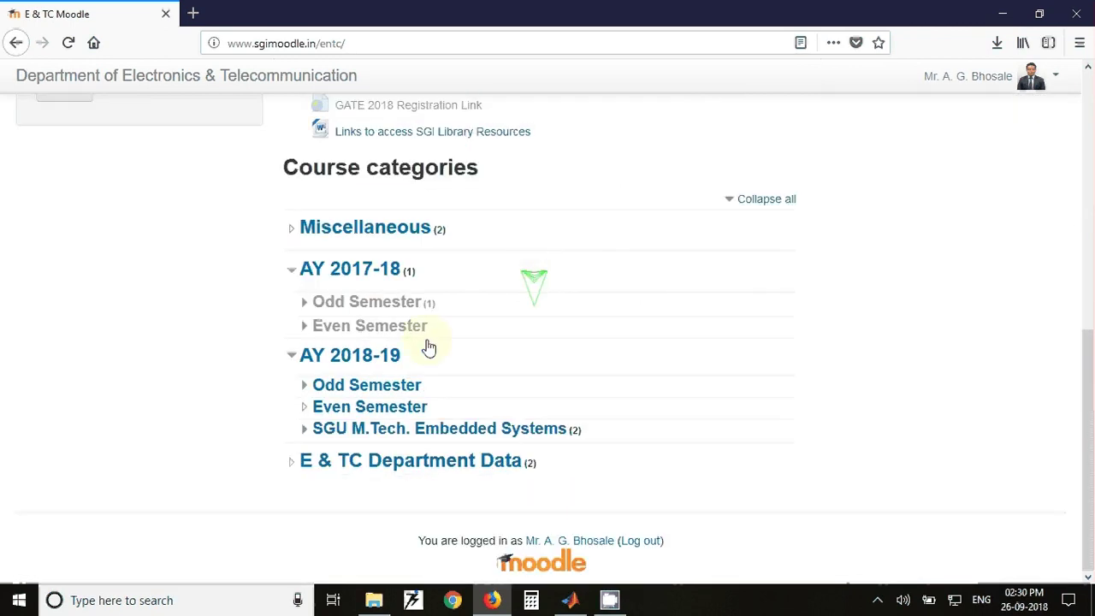
# Go through AY 2018-19 Odd Semester and BE A Division to the Embedded Systems (ES A_2) course.
pyautogui.click(367, 390)
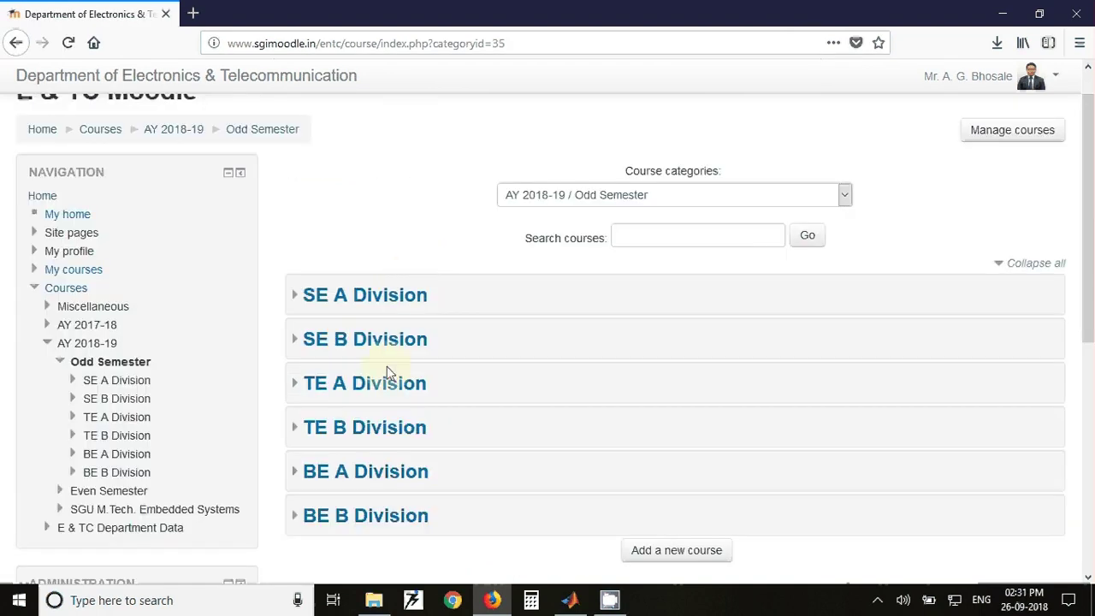
pyautogui.click(373, 471)
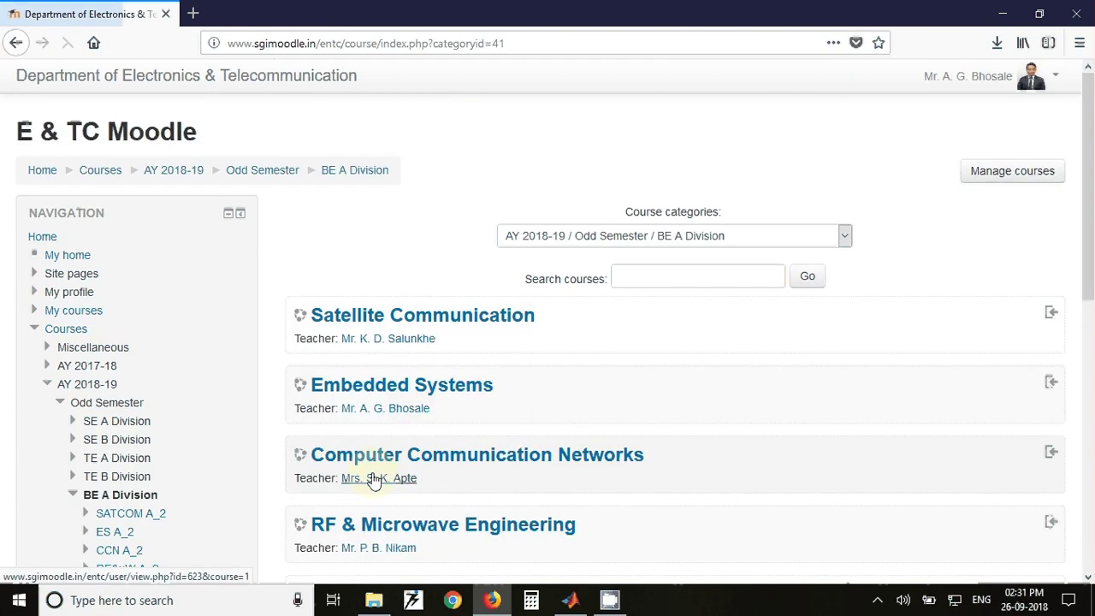
pyautogui.click(414, 391)
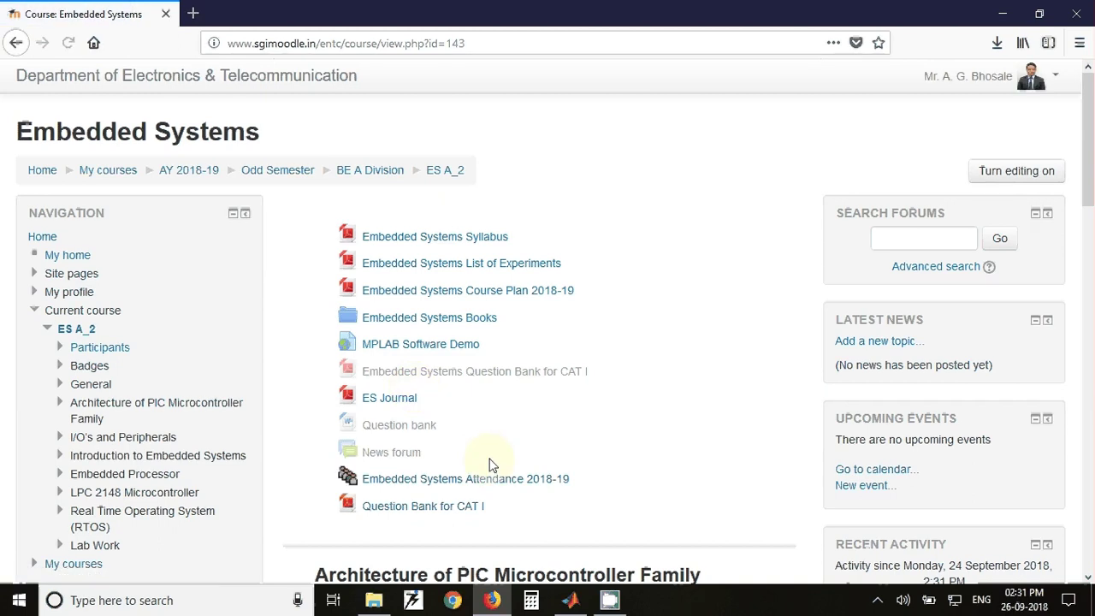
pyautogui.scroll(-2, 492, 466)
pyautogui.scroll(-1, 491, 462)
pyautogui.scroll(-2, 490, 459)
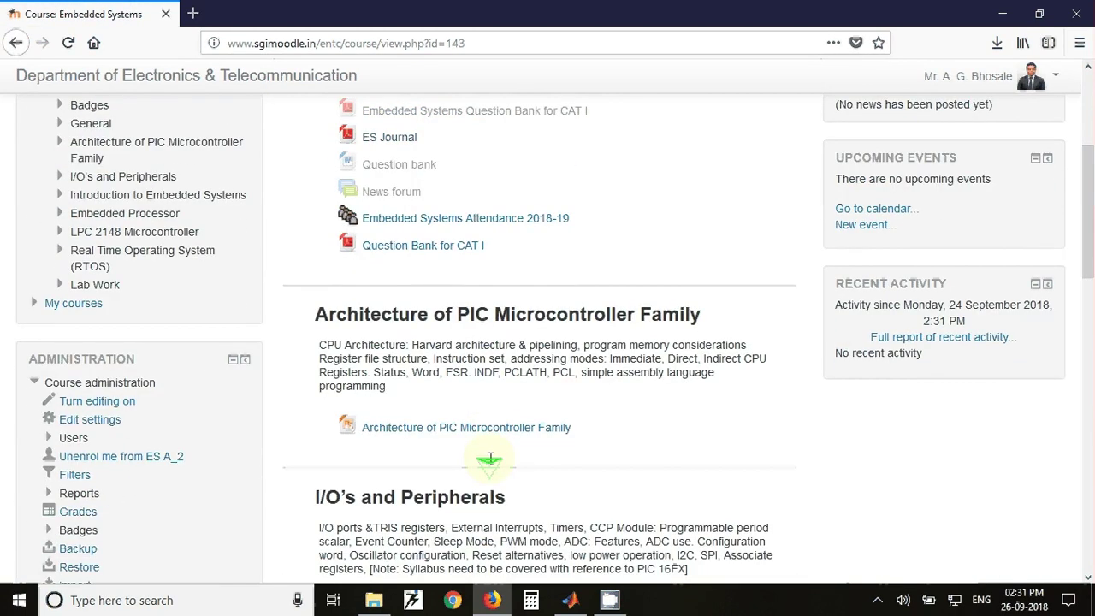
pyautogui.scroll(-2, 489, 460)
pyautogui.scroll(-3, 490, 459)
pyautogui.scroll(-1, 489, 460)
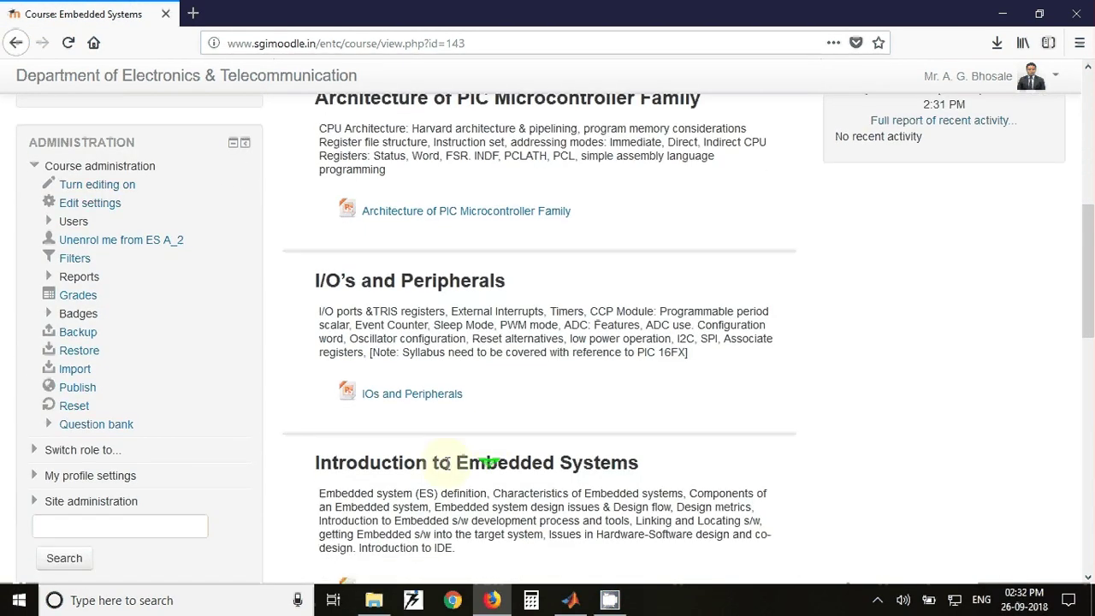
# Open the ES A_2 course question bank from Administration.
pyautogui.click(96, 424)
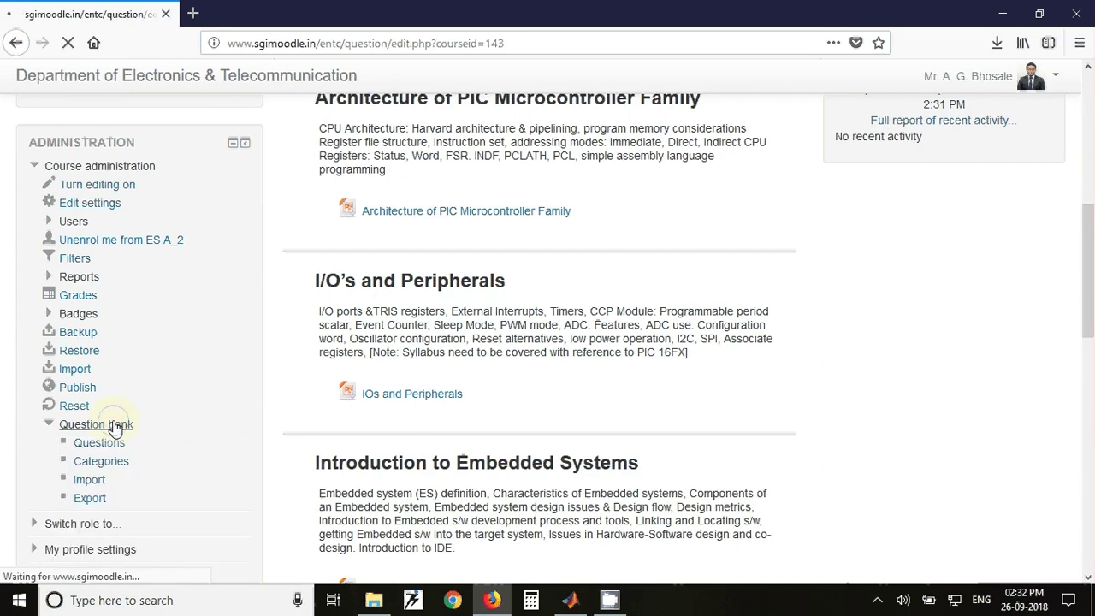
pyautogui.scroll(-5, 116, 427)
pyautogui.scroll(-1, 116, 428)
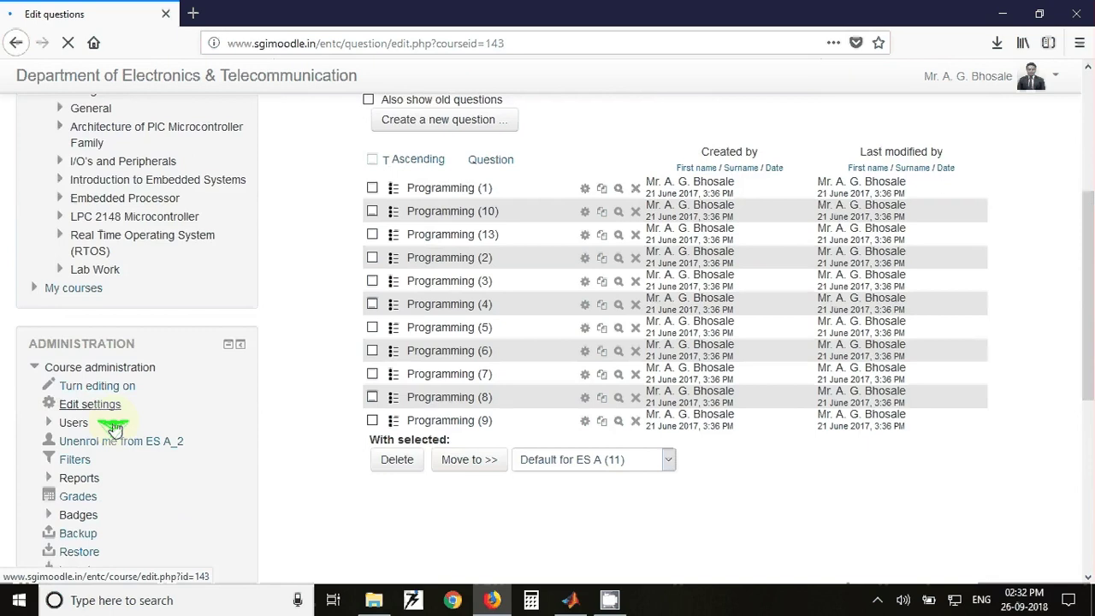
pyautogui.scroll(-3, 115, 428)
pyautogui.scroll(-2, 116, 428)
pyautogui.scroll(-1, 113, 421)
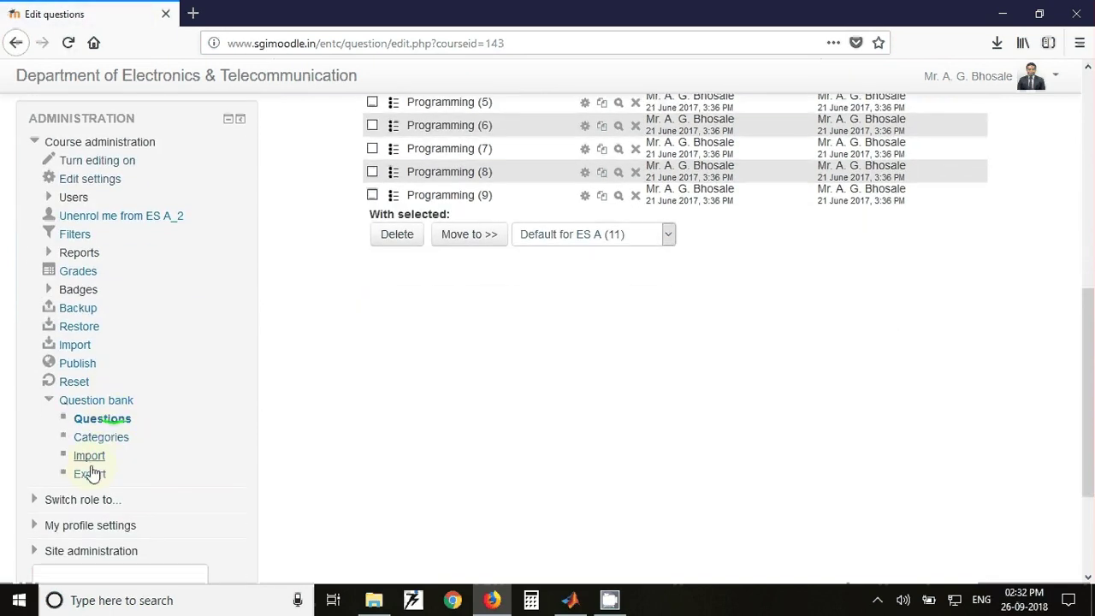
# Start a question import with Hot Potatoes XML as the file format.
pyautogui.click(89, 456)
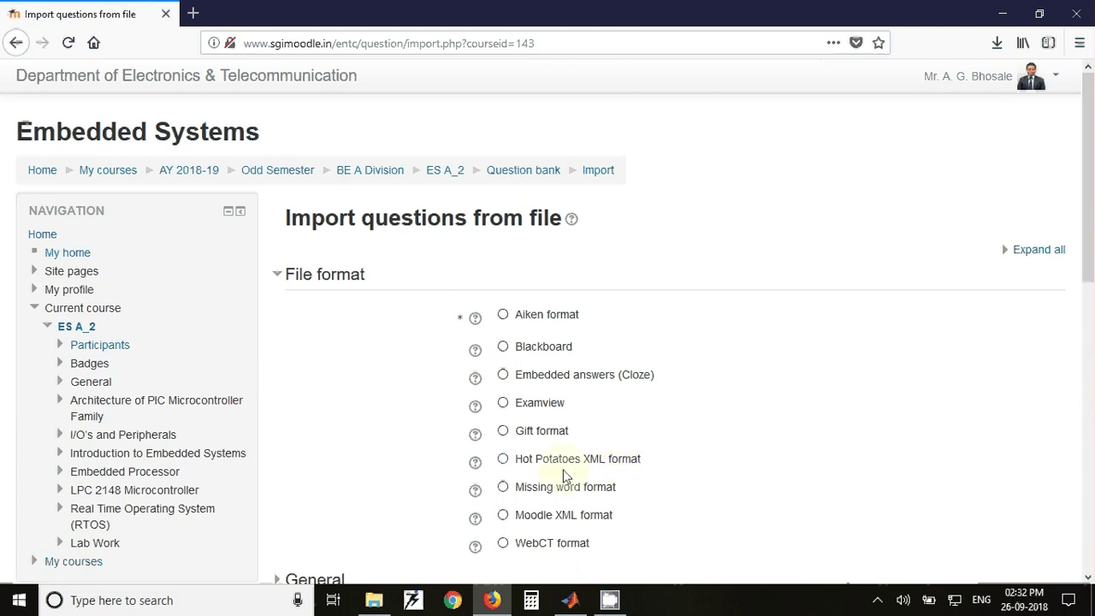
pyautogui.click(503, 462)
pyautogui.scroll(-3, 505, 462)
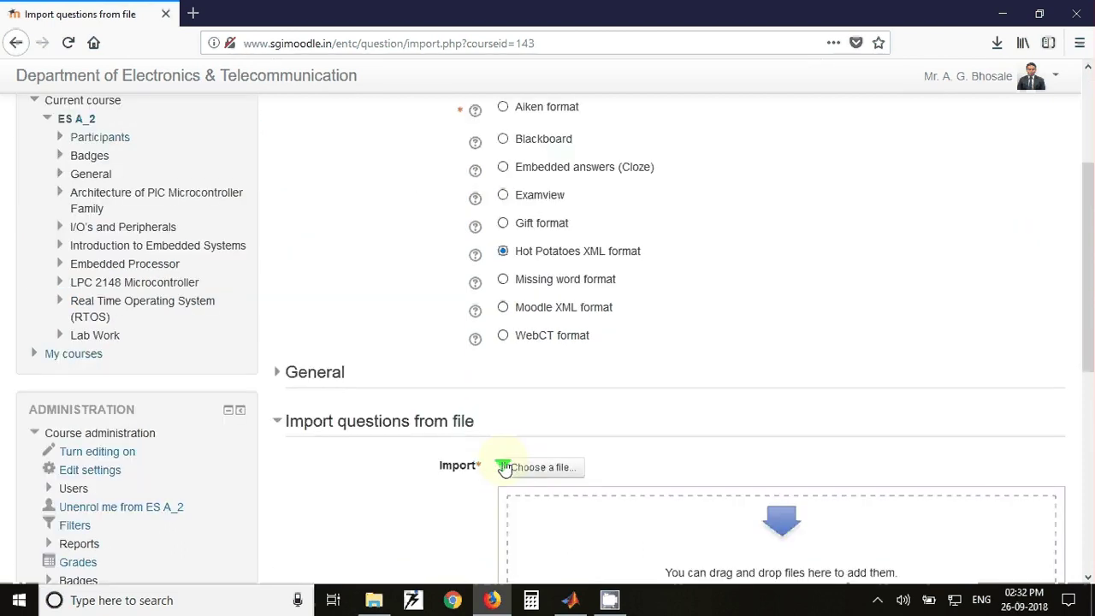
pyautogui.scroll(-2, 527, 432)
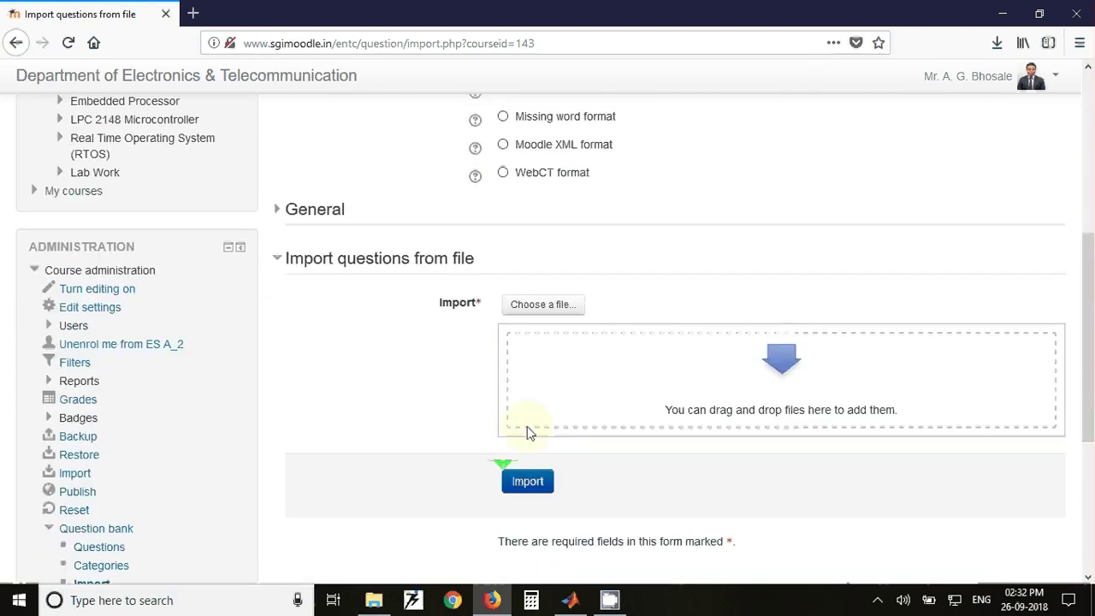
# Upload test.jqz and import its PIC 16F877 address-lines question into the bank.
pyautogui.click(556, 306)
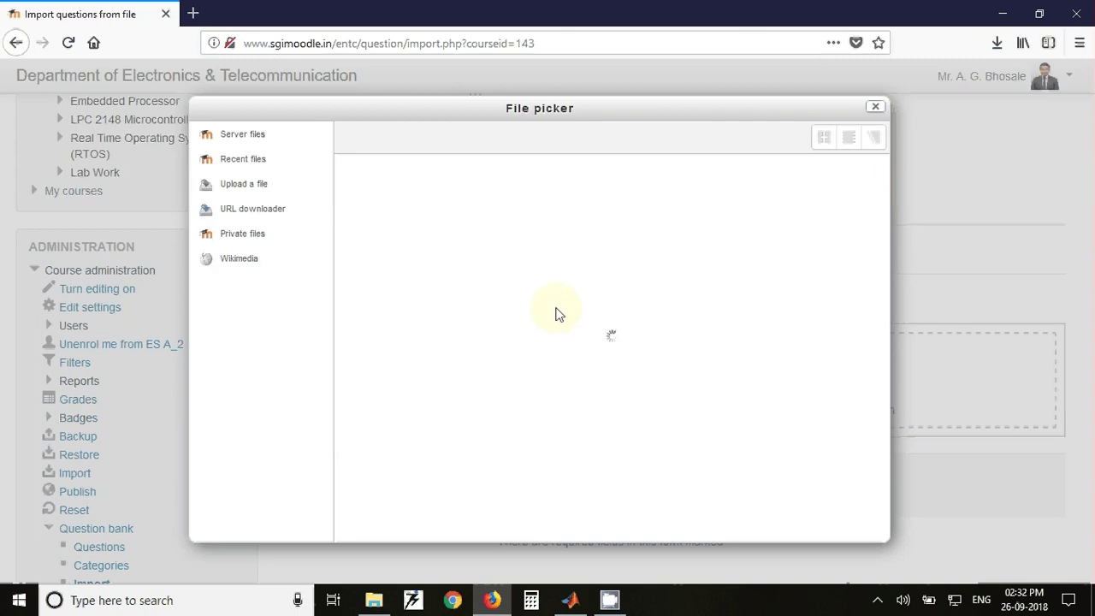
pyautogui.click(585, 228)
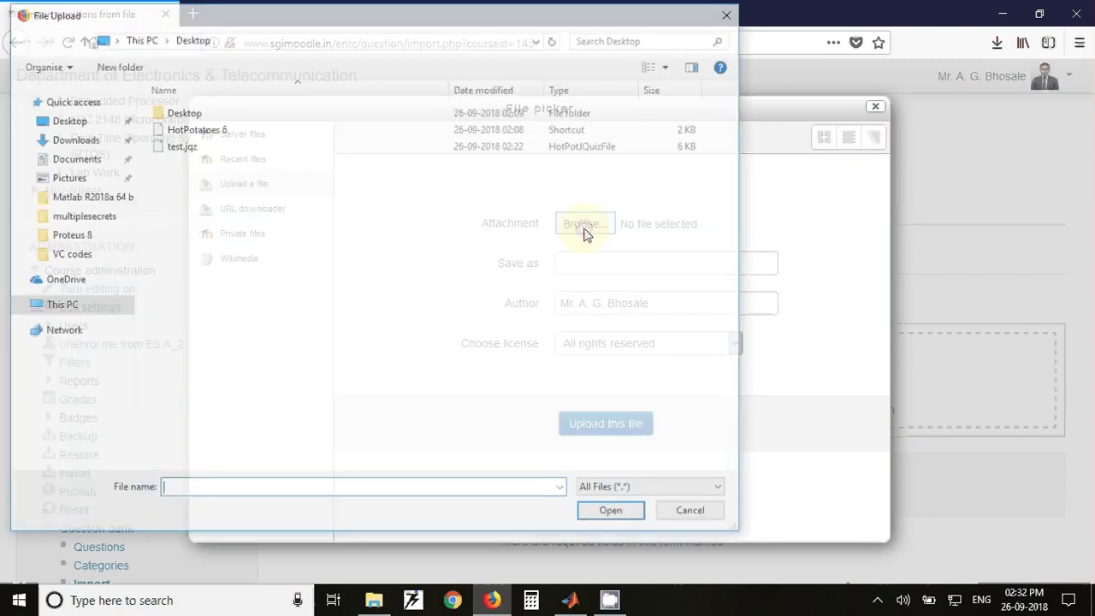
pyautogui.click(183, 157)
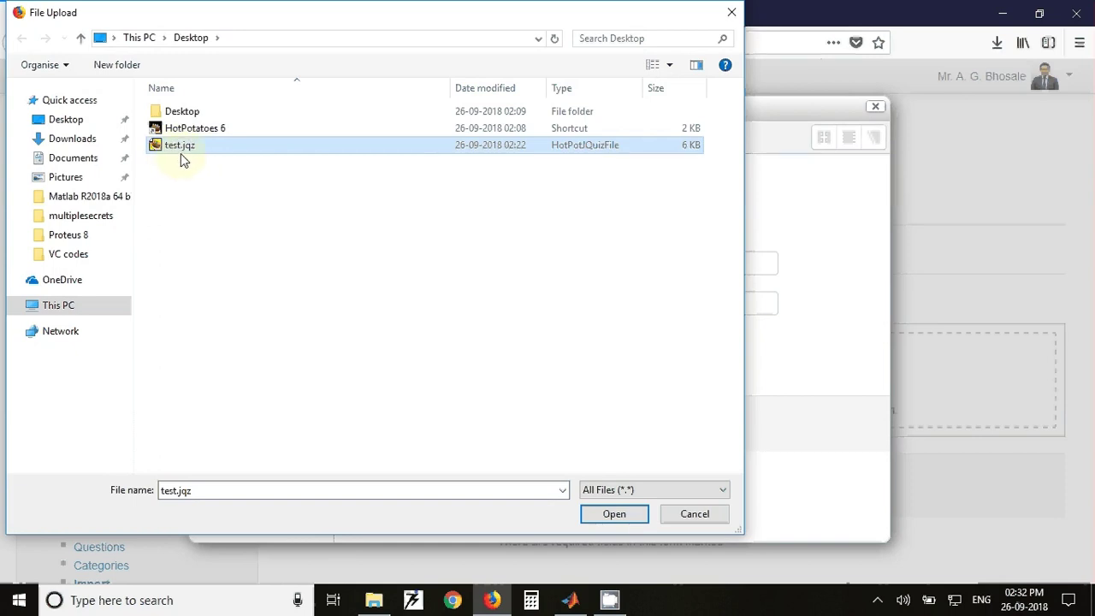
pyautogui.click(599, 514)
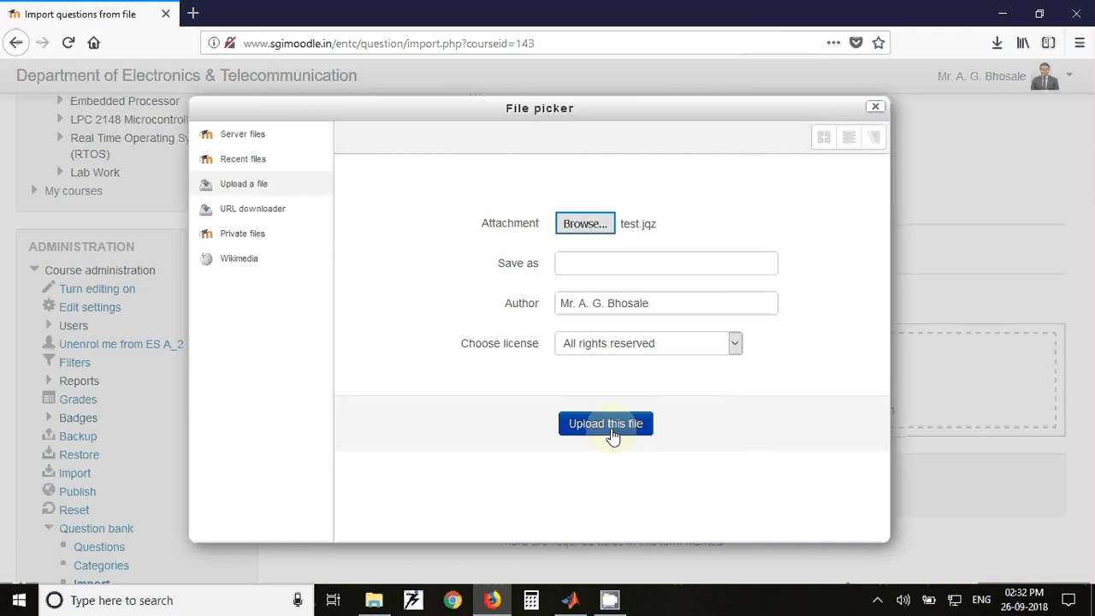
pyautogui.click(606, 425)
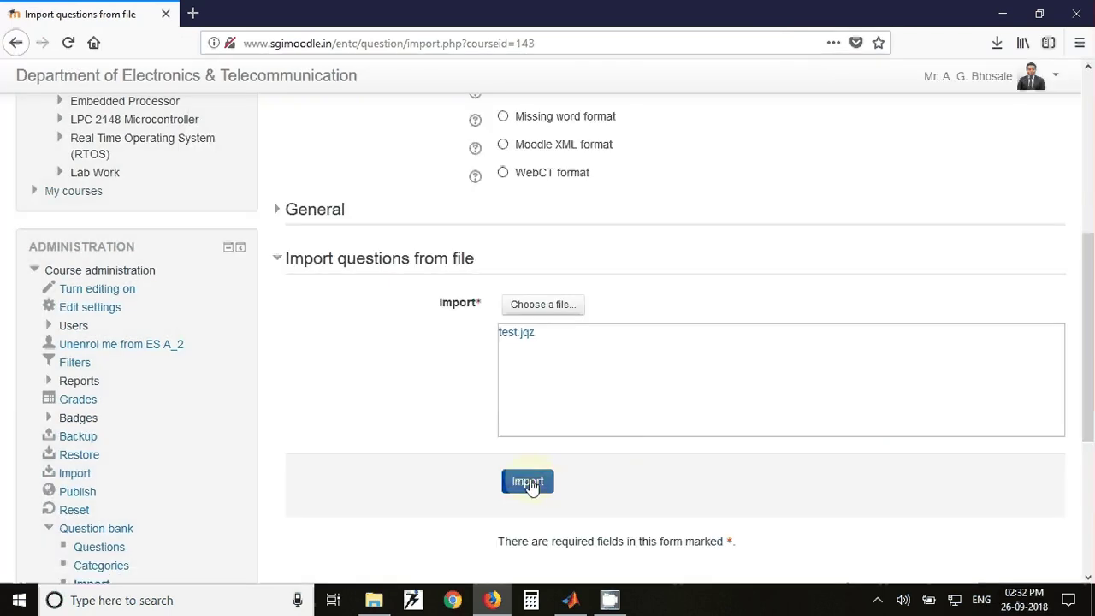
pyautogui.click(529, 484)
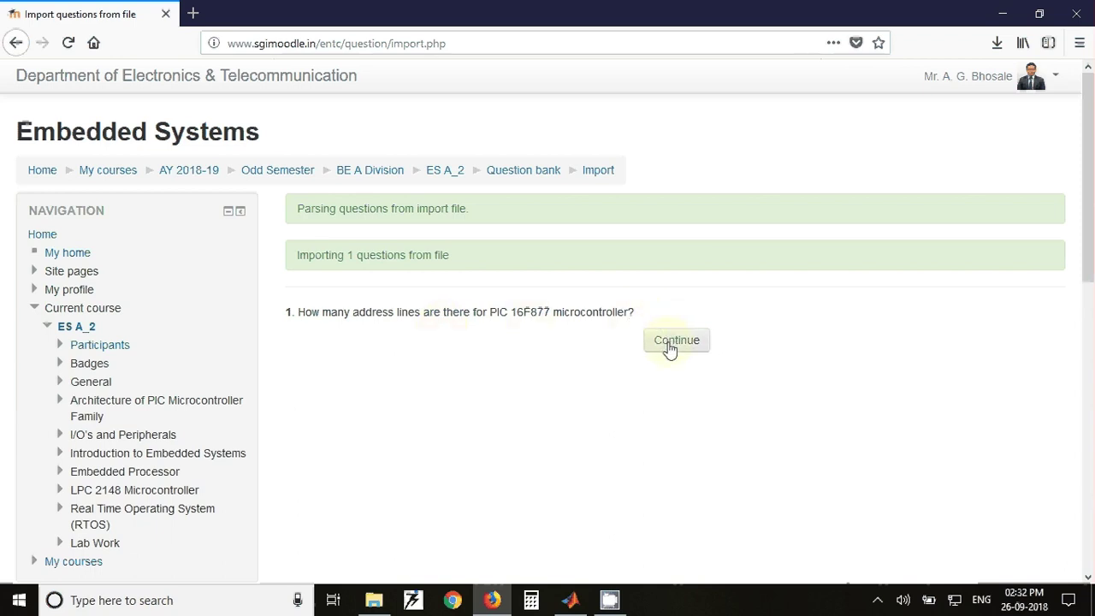
# Return to the question bank and preview the imported Introduction (1) question.
pyautogui.click(670, 342)
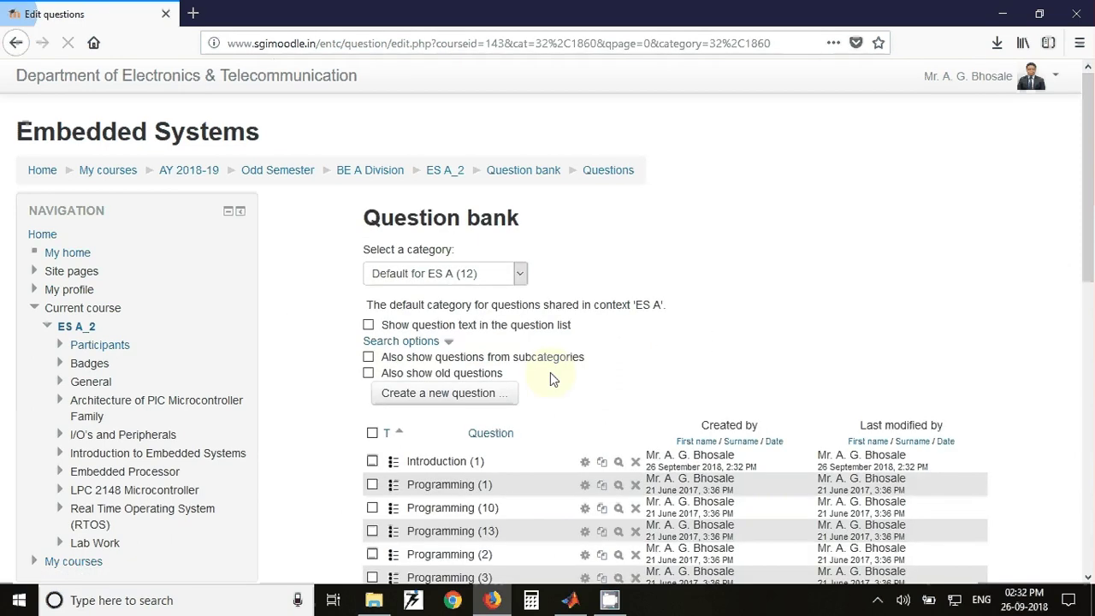
pyautogui.scroll(-3, 551, 378)
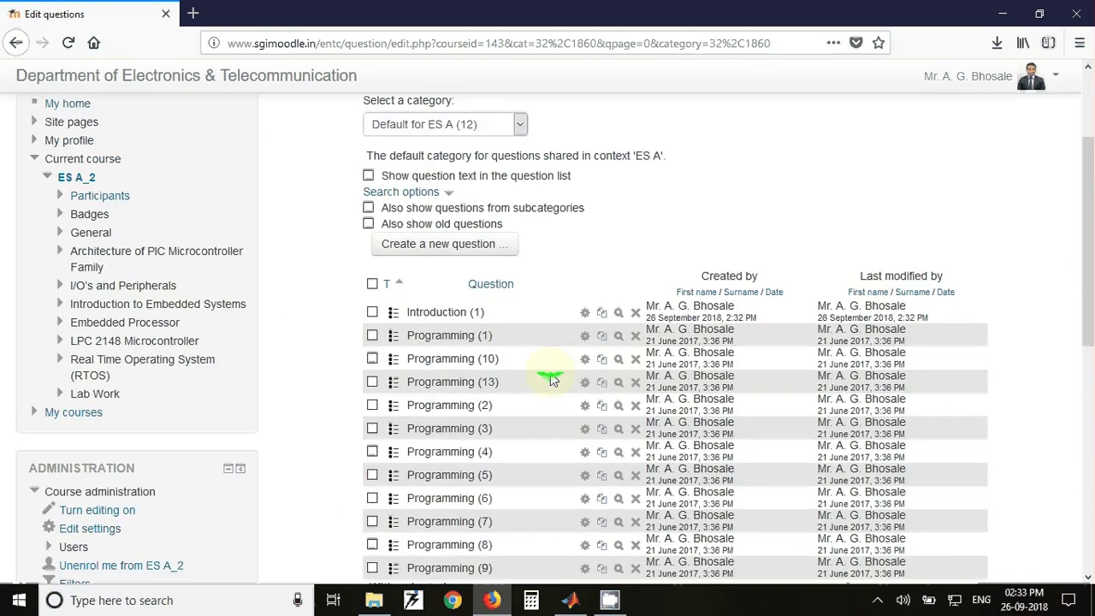
pyautogui.scroll(-2, 550, 376)
pyautogui.scroll(1, 550, 374)
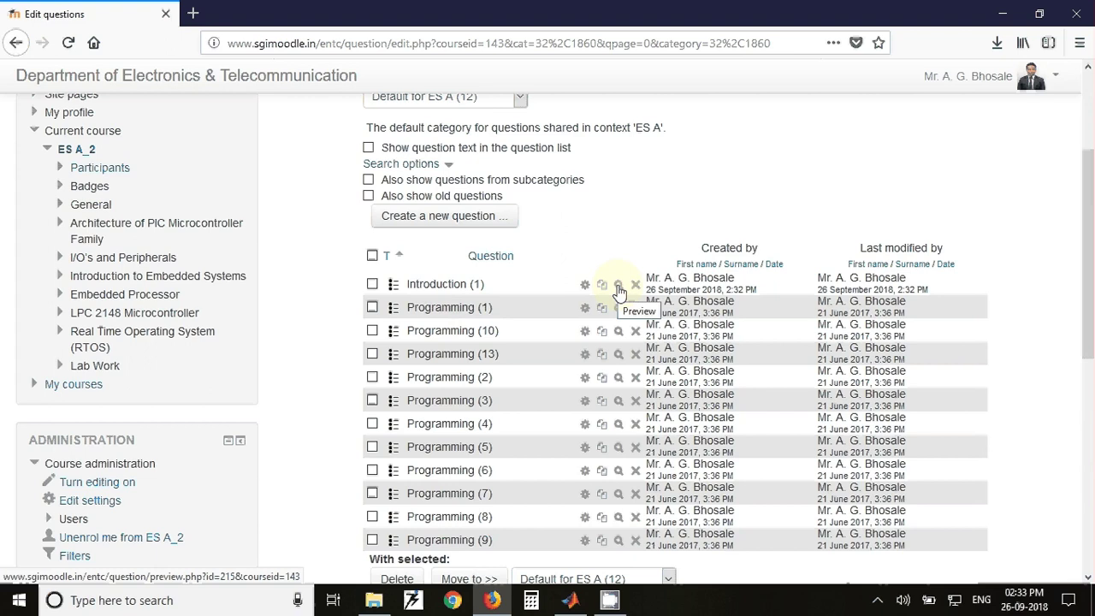
pyautogui.click(619, 286)
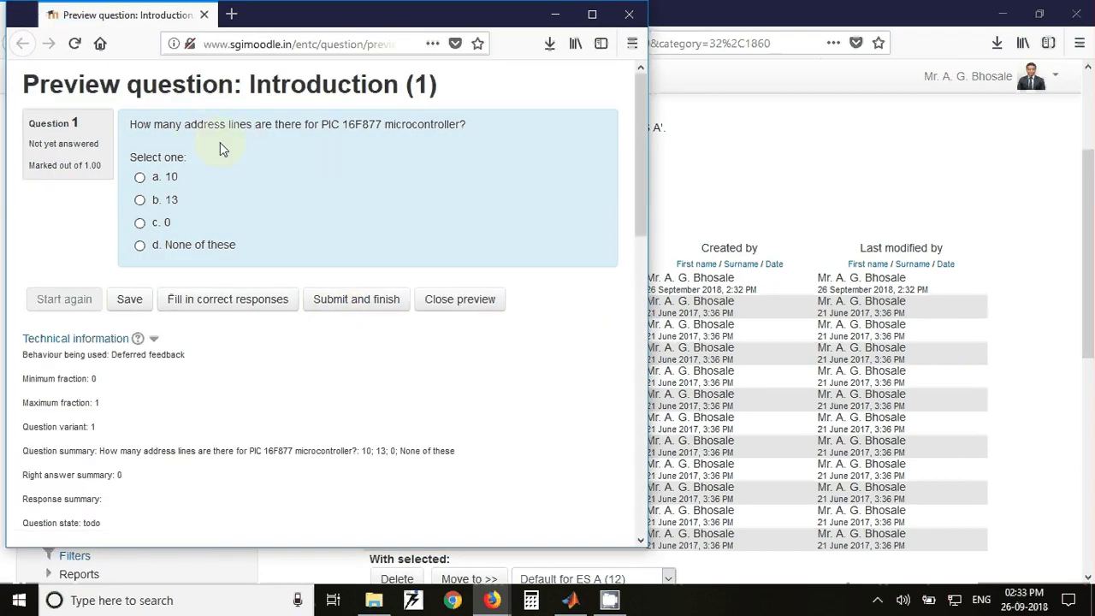
pyautogui.click(629, 17)
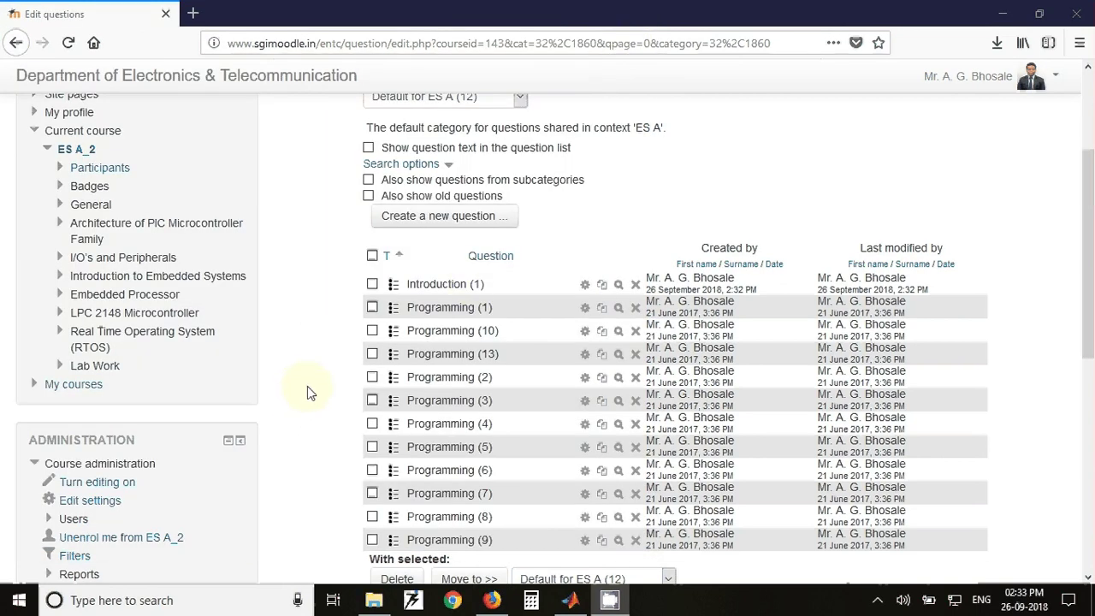
pyautogui.scroll(3, 307, 386)
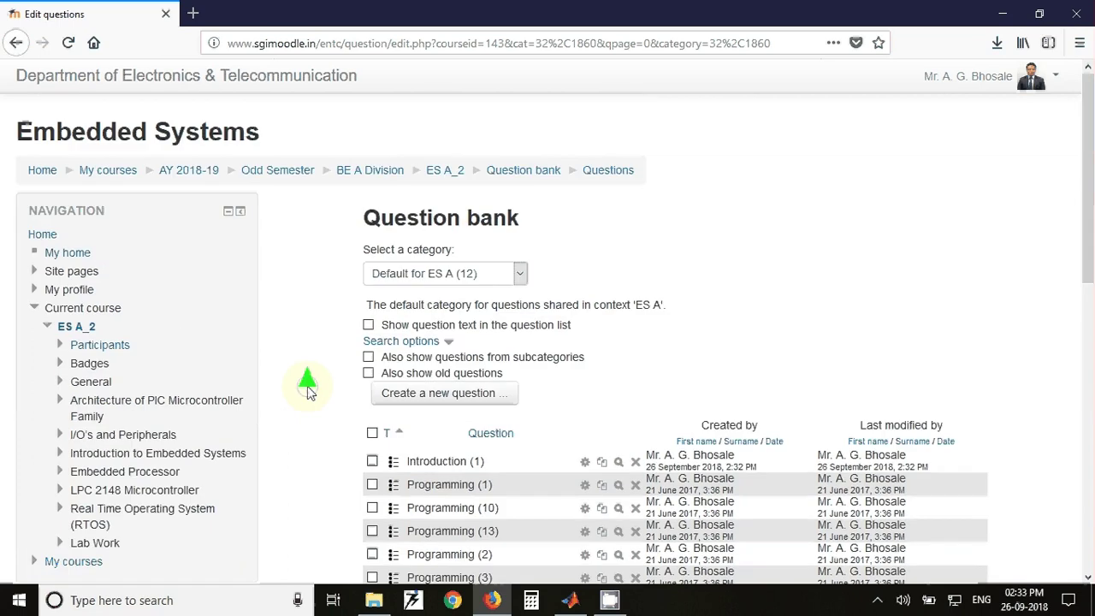
# Turn editing on for the ES A_2 course and scroll to the Architecture of PIC Microcontroller Family section.
pyautogui.click(444, 170)
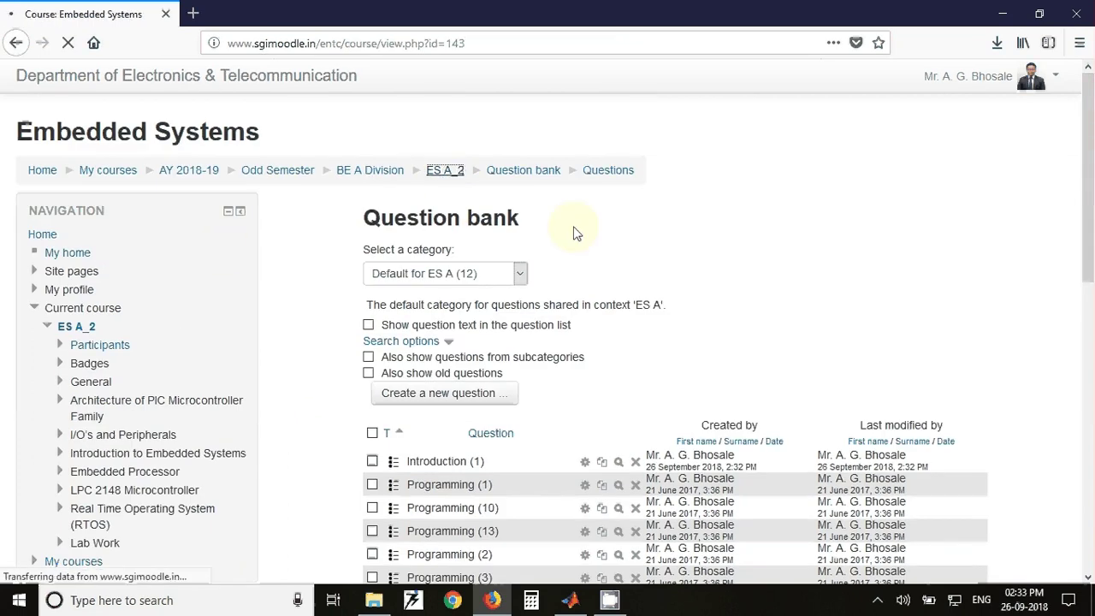
pyautogui.scroll(-5, 522, 402)
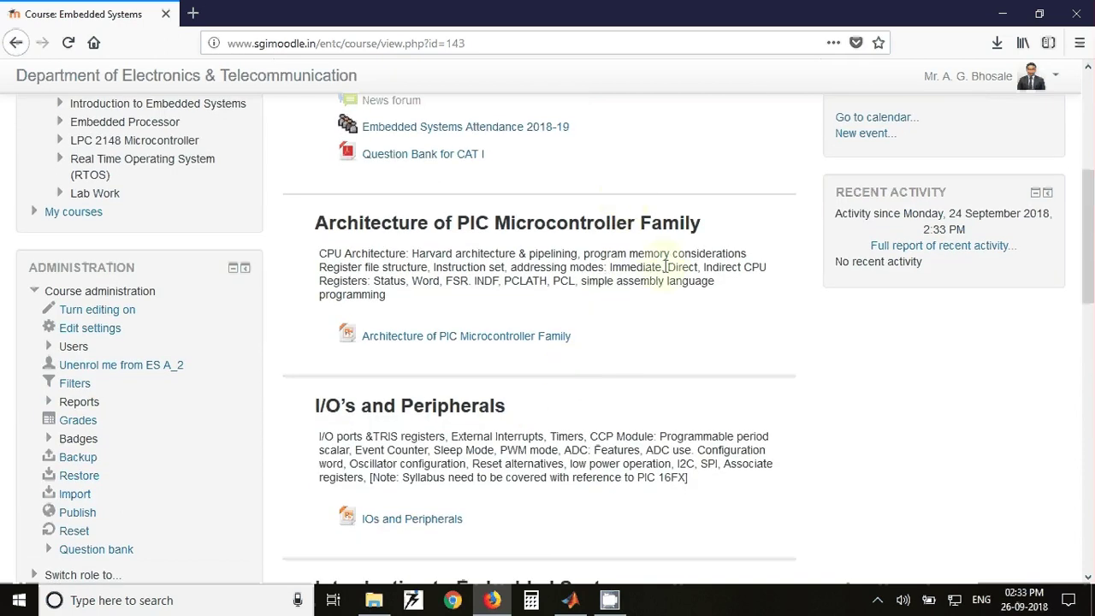
pyautogui.scroll(5, 672, 266)
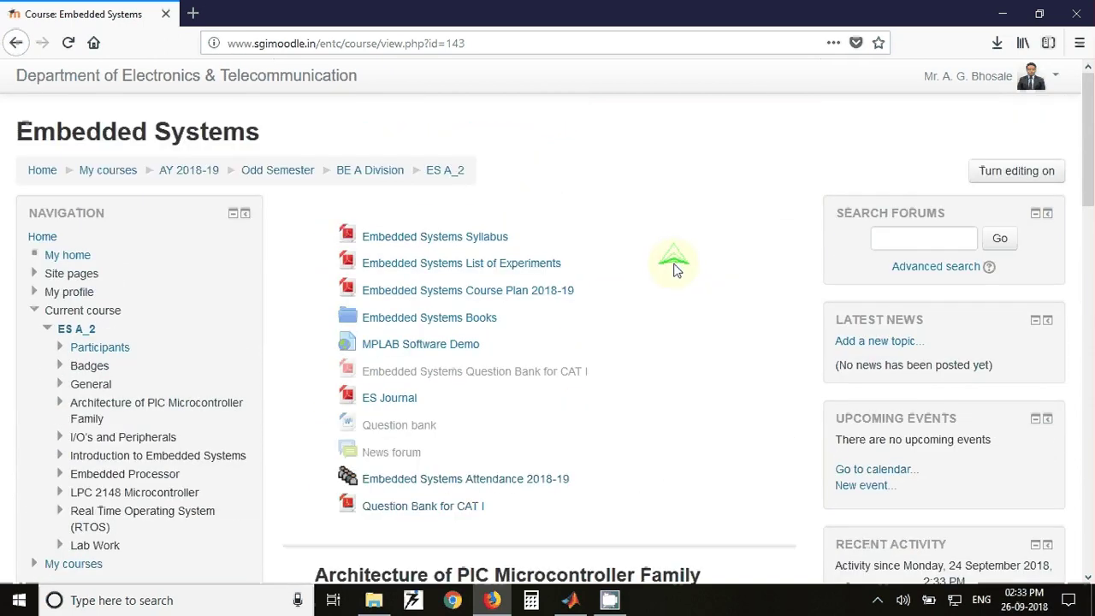
pyautogui.scroll(-1, 919, 188)
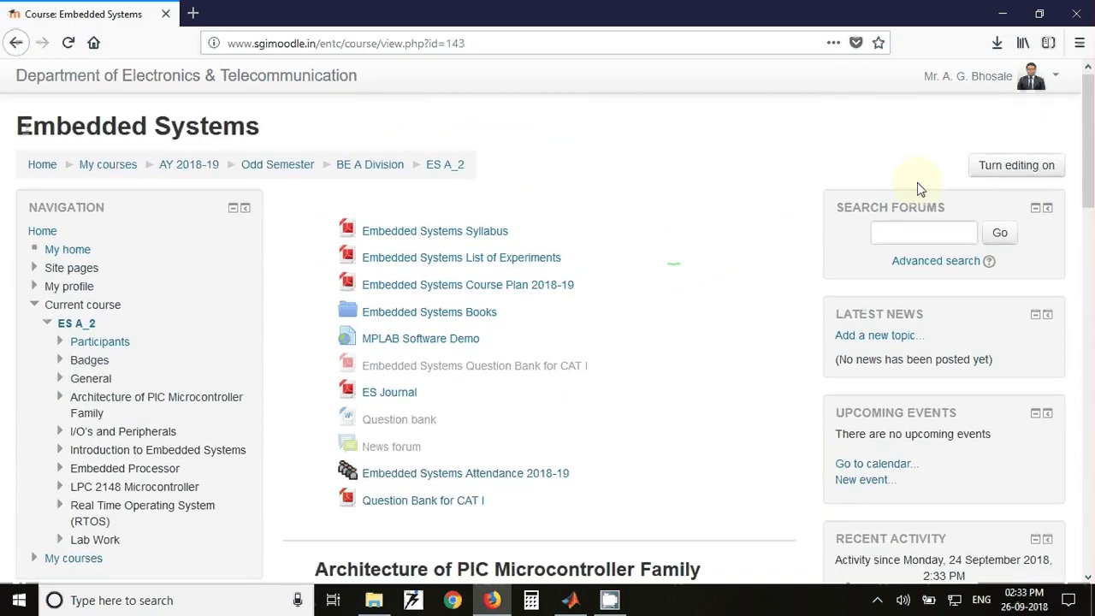
pyautogui.click(1019, 178)
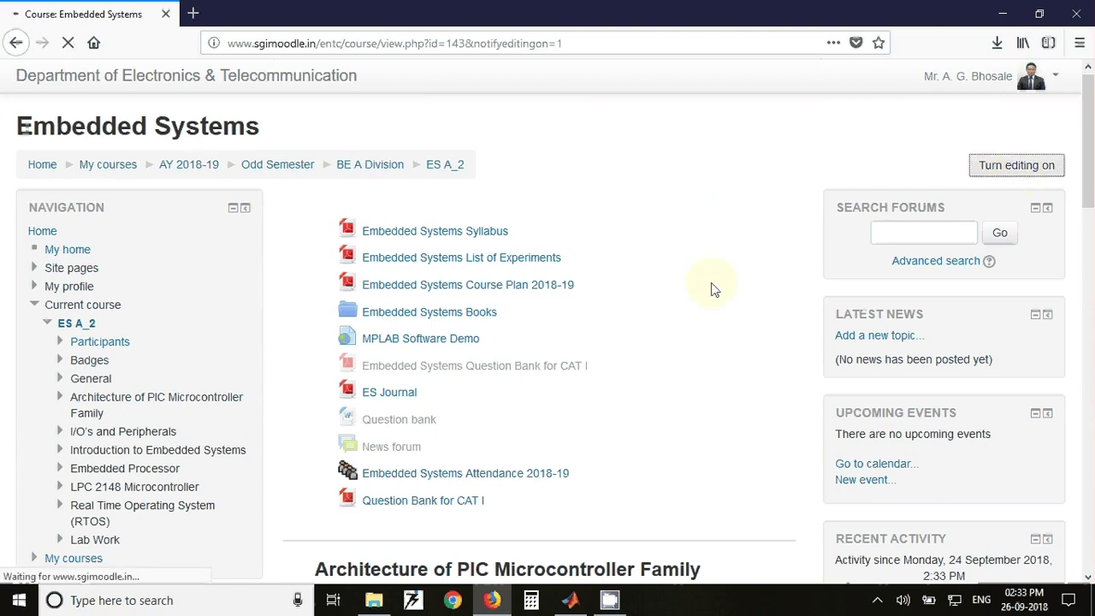
pyautogui.scroll(-4, 711, 291)
pyautogui.scroll(-3, 711, 288)
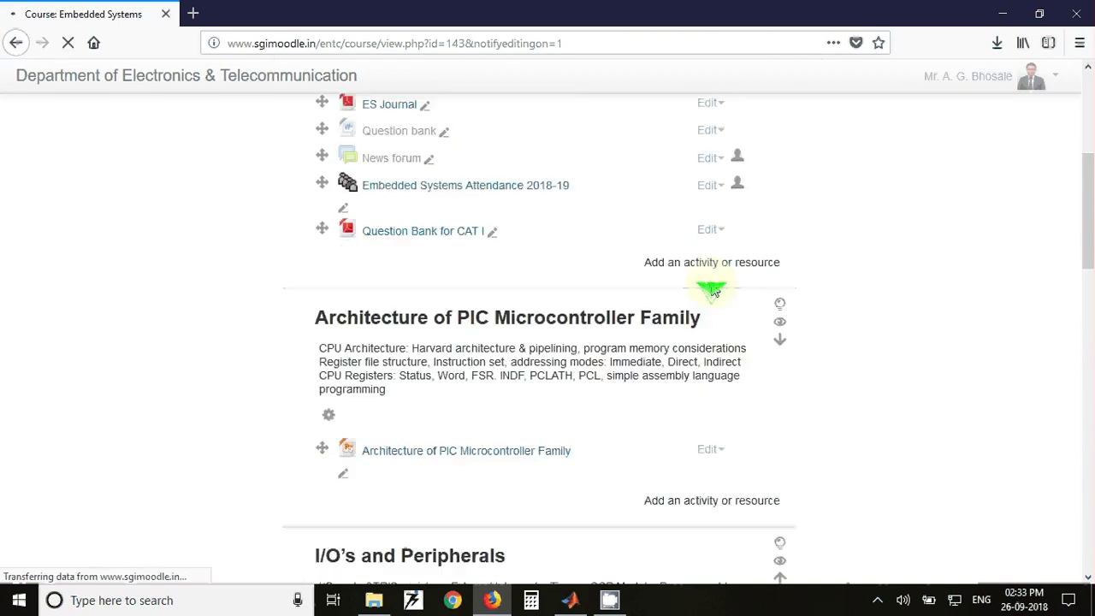
pyautogui.scroll(-2, 711, 288)
pyautogui.scroll(-1, 670, 401)
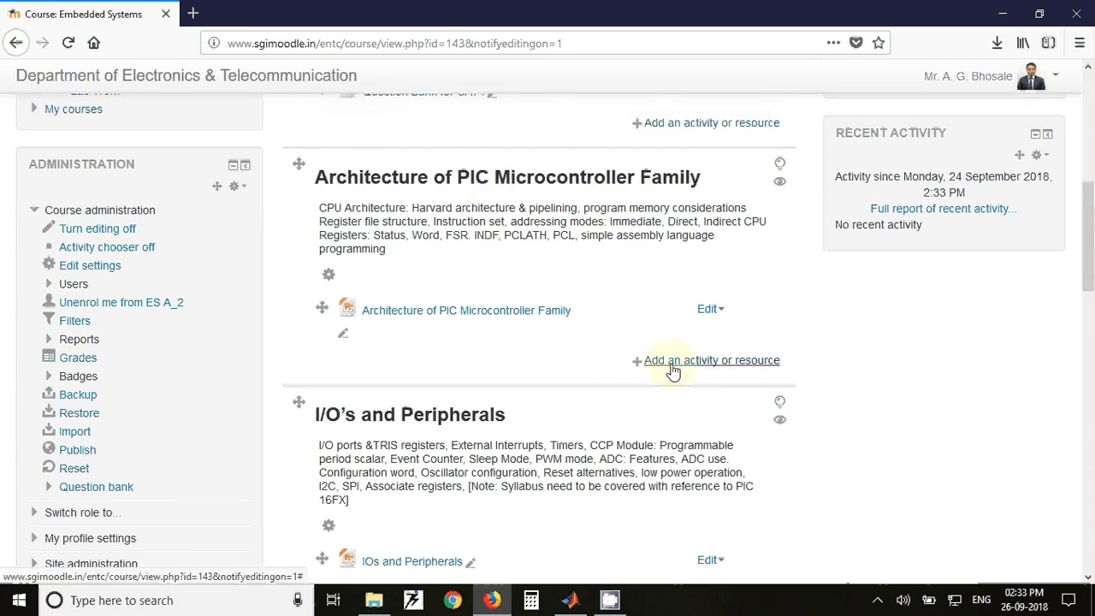
# Add a Quiz activity to the Architecture of PIC Microcontroller Family section.
pyautogui.click(674, 364)
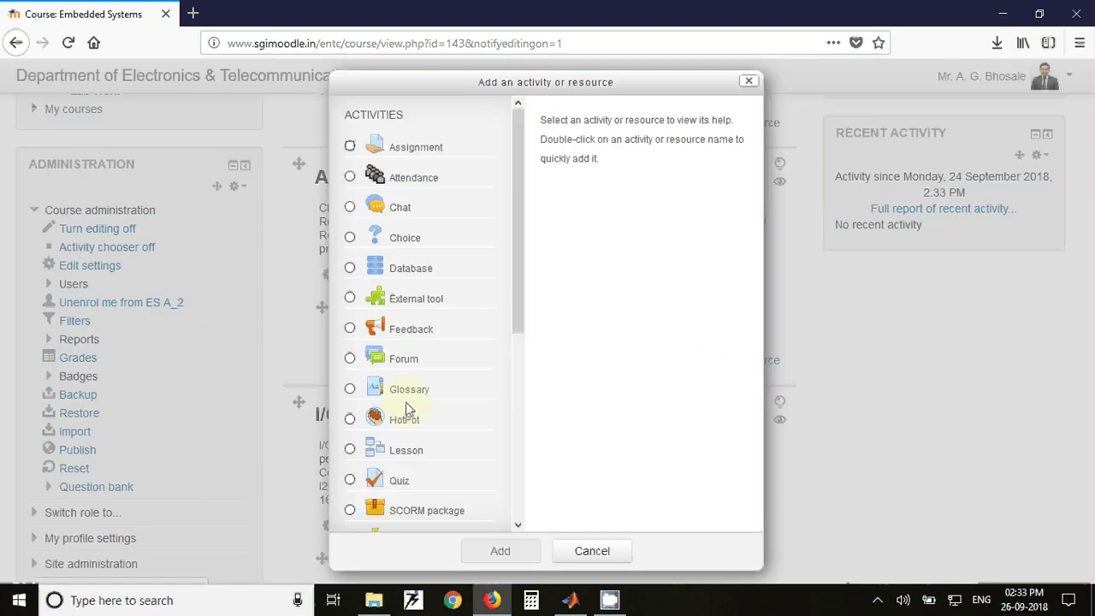
pyautogui.scroll(-3, 406, 407)
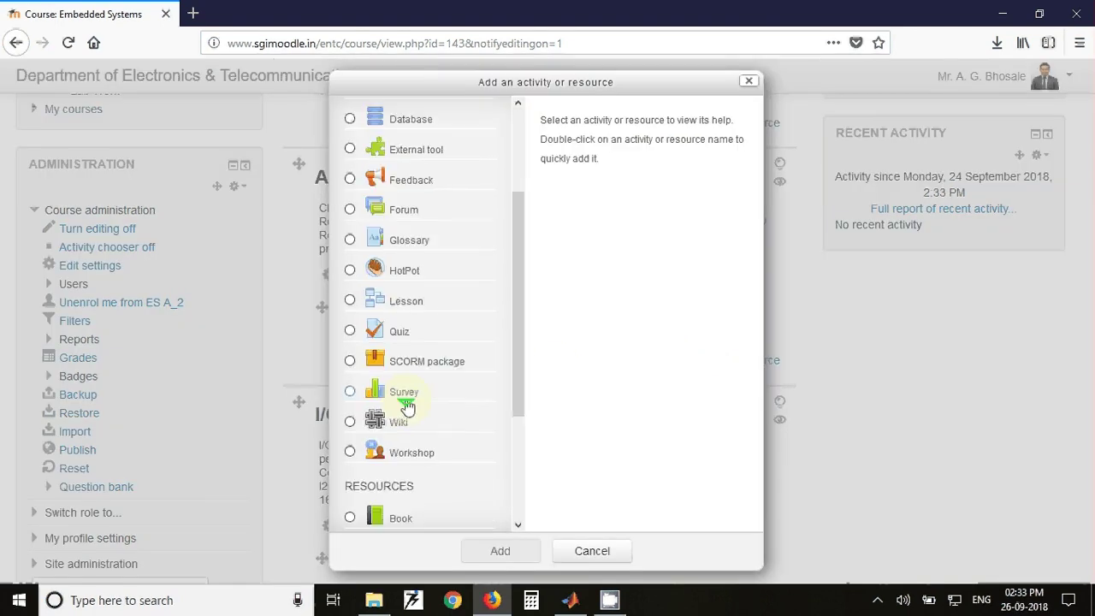
pyautogui.click(399, 325)
pyautogui.click(496, 555)
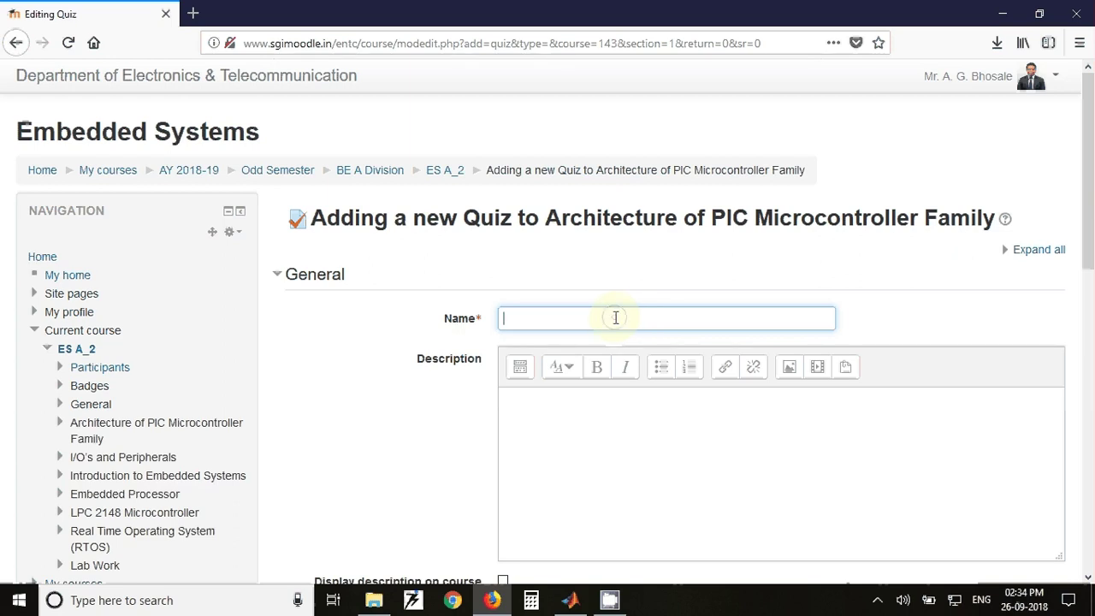
# Name the new quiz 'CAT III'.
pyautogui.click(615, 317)
pyautogui.write('CAT ')
pyautogui.write('III')
pyautogui.scroll(-3, 613, 317)
pyautogui.scroll(-1, 613, 317)
pyautogui.scroll(-4, 613, 317)
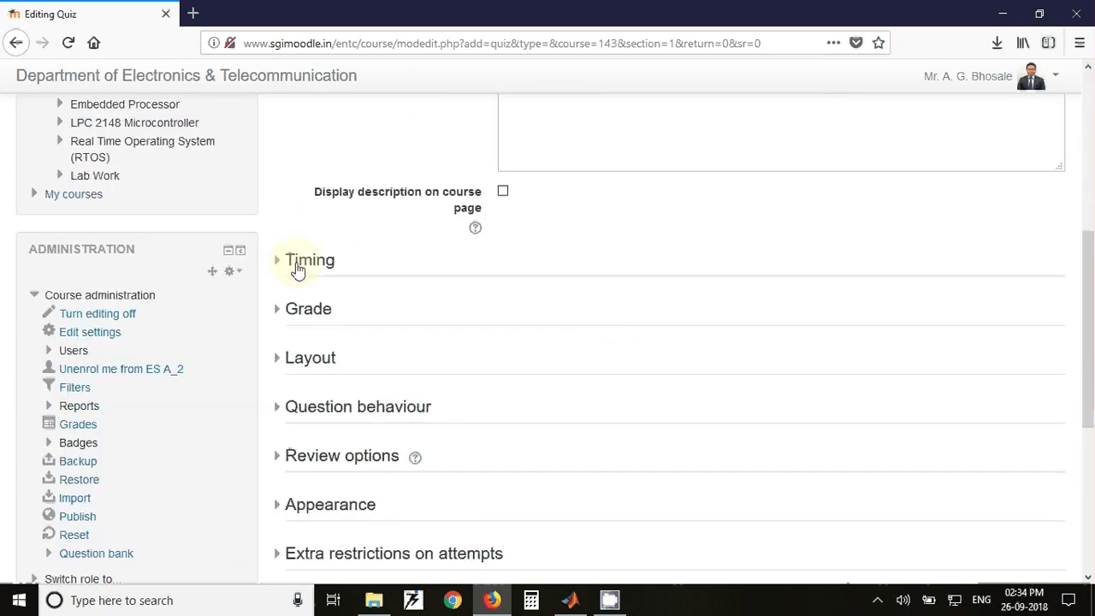
# Enable a 60-minute time limit, keeping automatic submission when time expires.
pyautogui.click(297, 266)
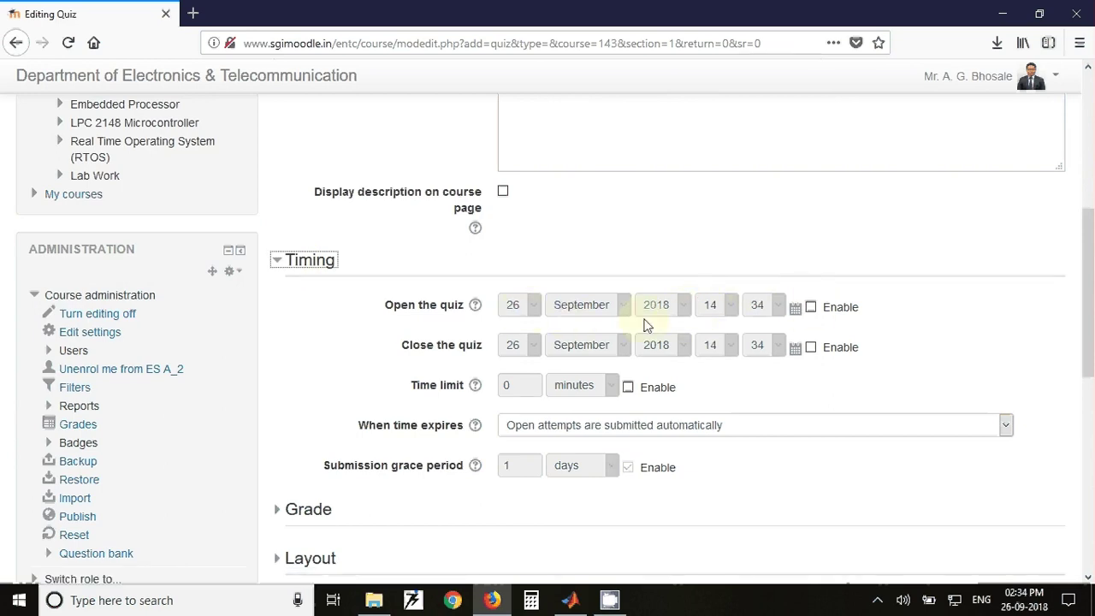
pyautogui.click(629, 389)
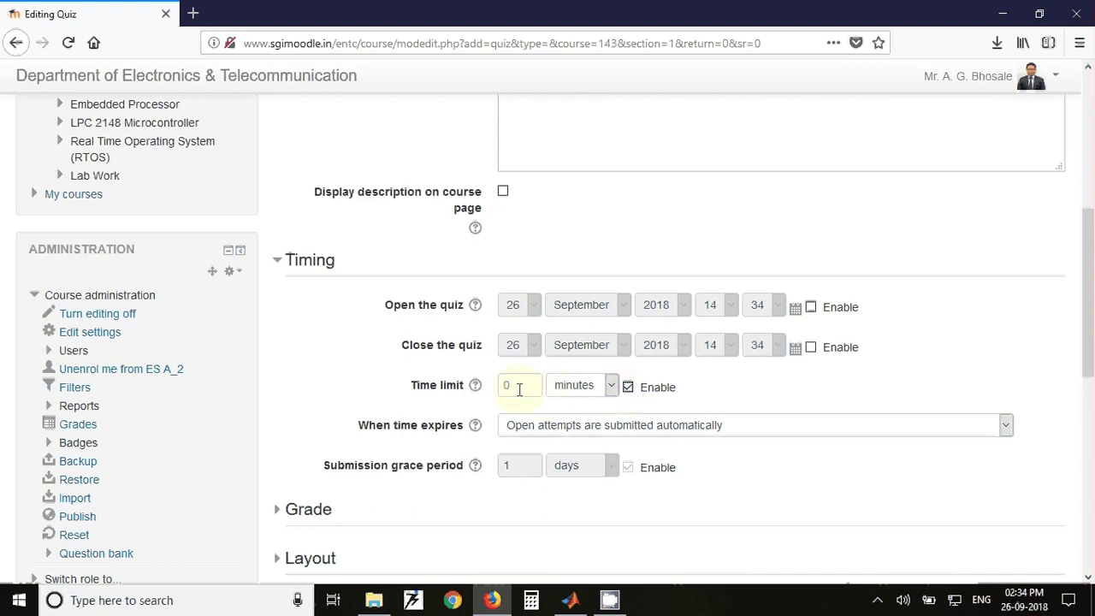
pyautogui.click(519, 389)
pyautogui.press('BackSpace')
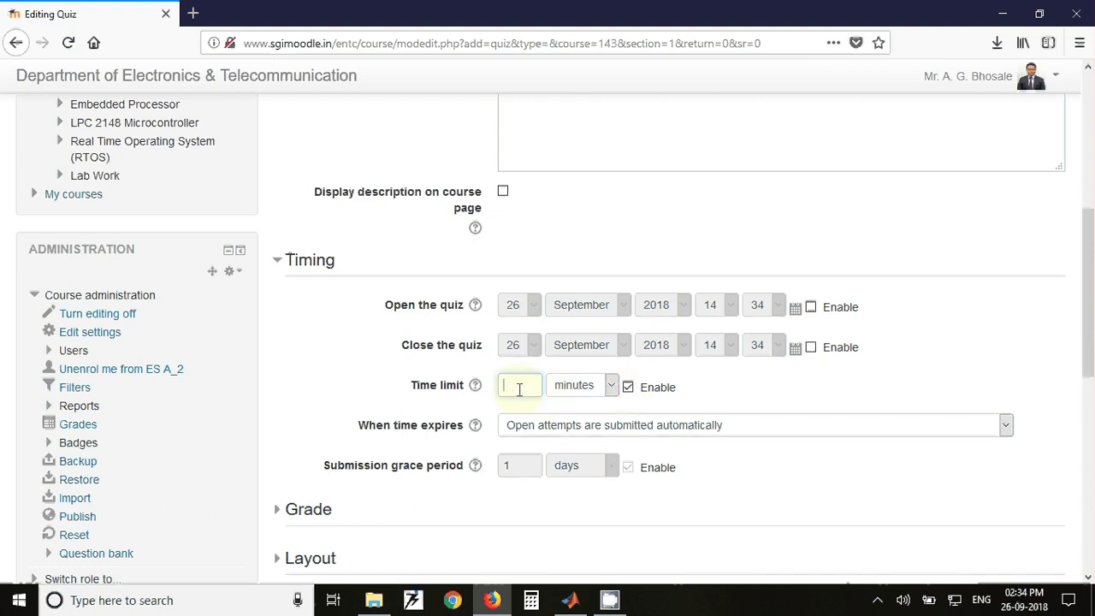
pyautogui.write('6')
pyautogui.write('0')
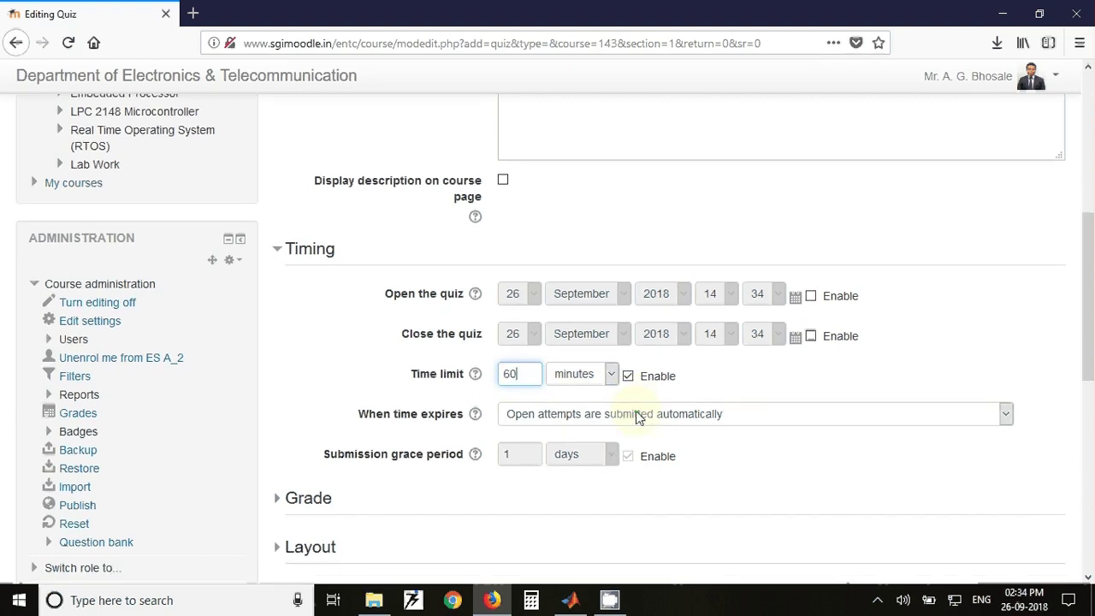
pyautogui.scroll(-2, 636, 417)
pyautogui.scroll(-2, 636, 416)
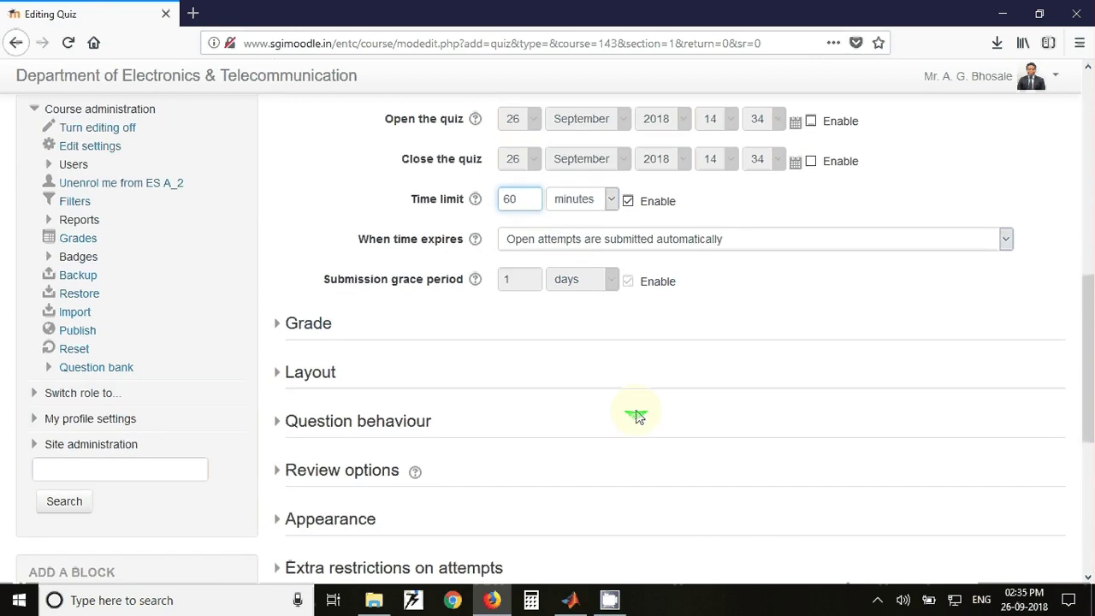
pyautogui.click(551, 172)
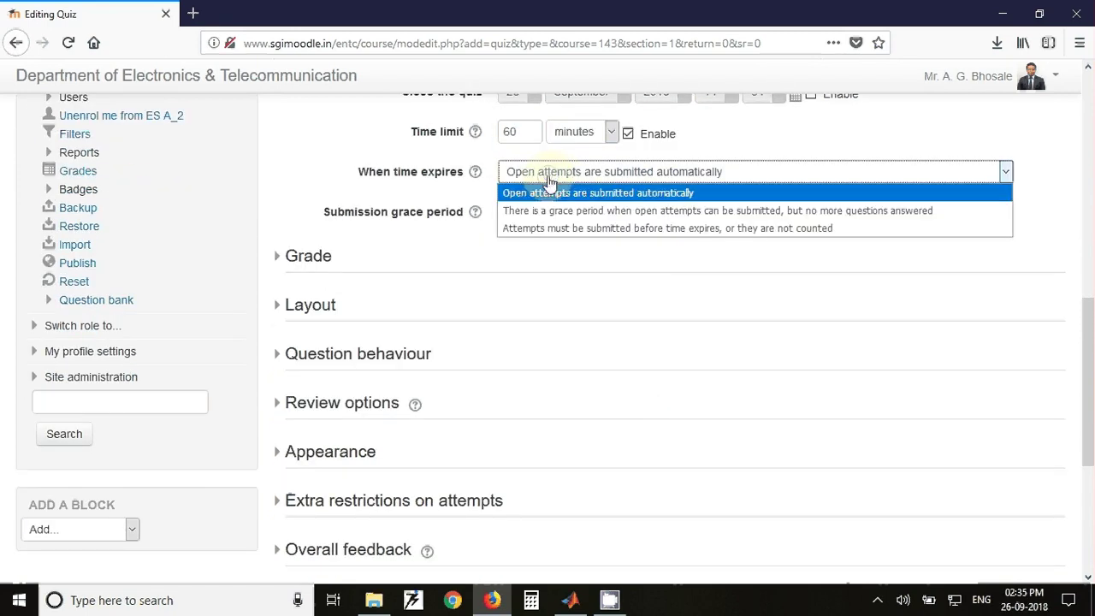
pyautogui.click(651, 174)
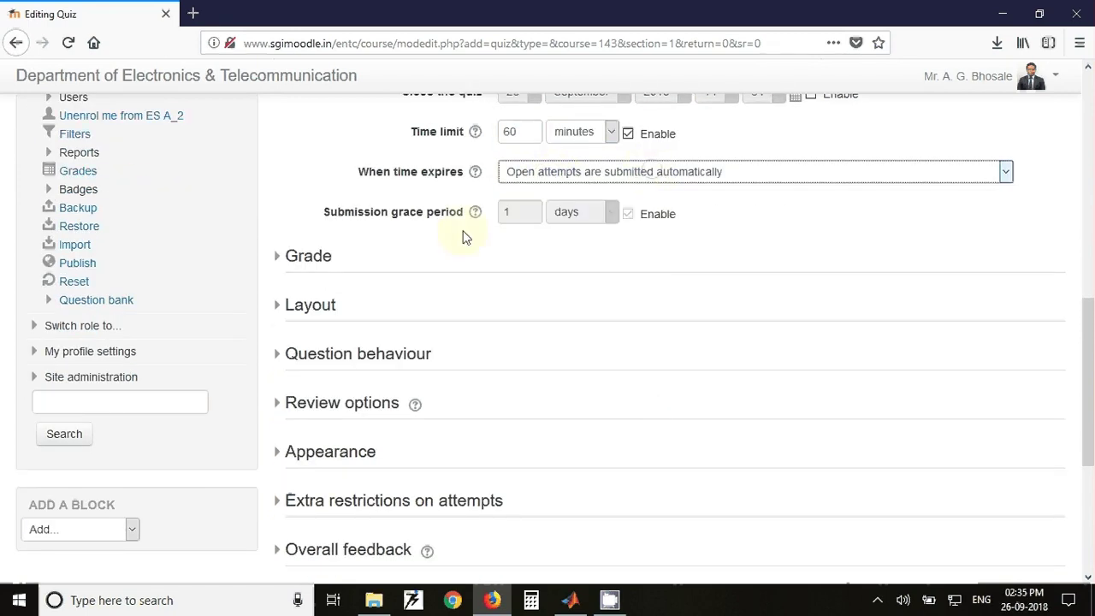
# Set Attempts allowed to 1 in the grade settings.
pyautogui.click(295, 261)
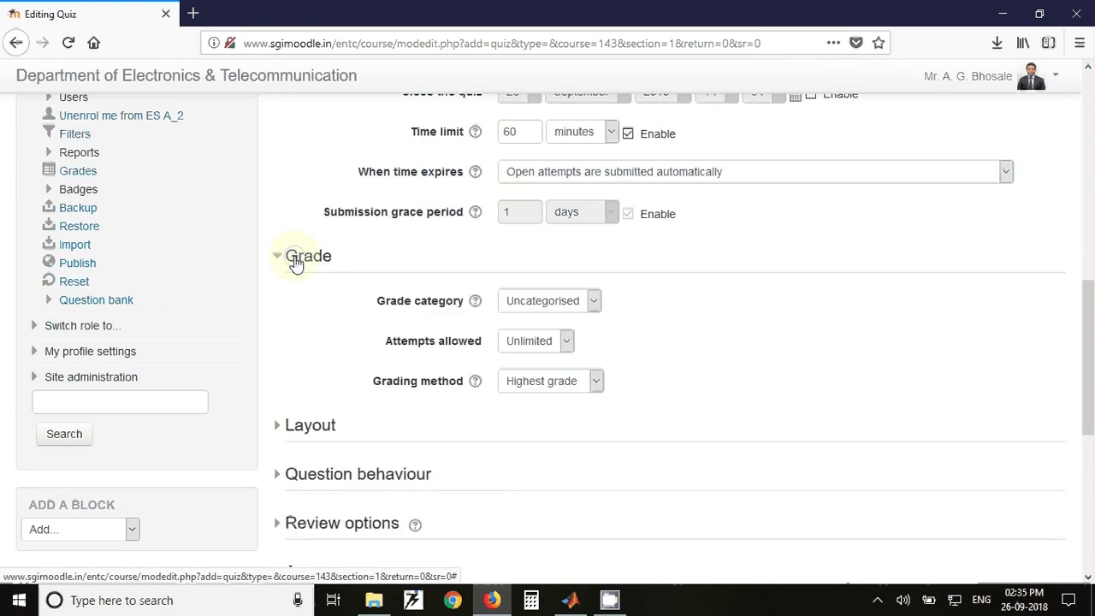
pyautogui.click(558, 352)
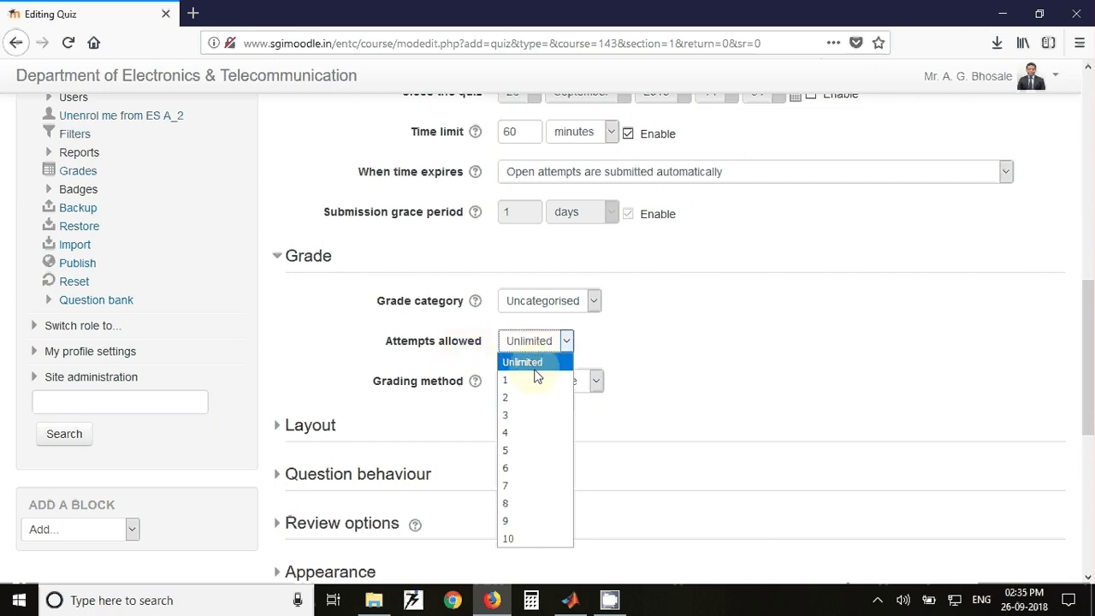
pyautogui.click(532, 381)
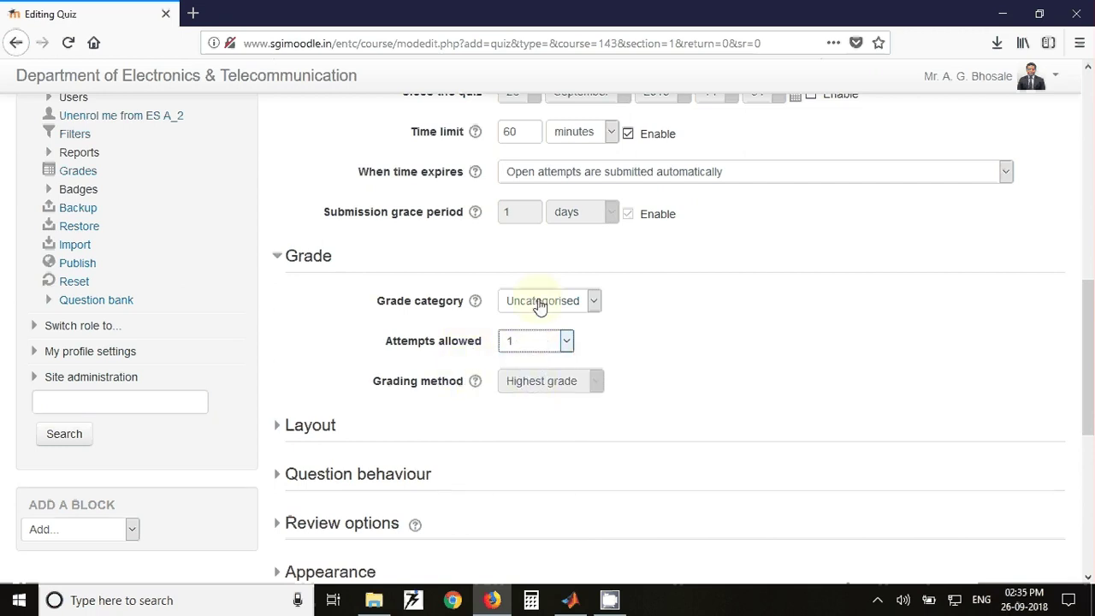
# Set question order to Shuffled randomly and review the question behaviour settings.
pyautogui.scroll(-1, 371, 428)
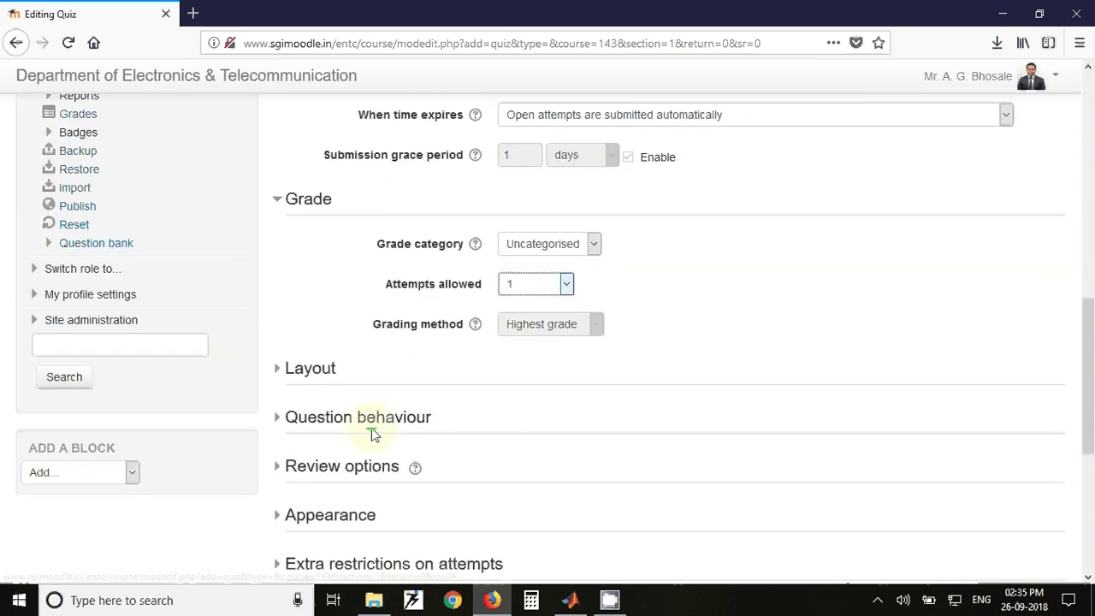
pyautogui.click(314, 374)
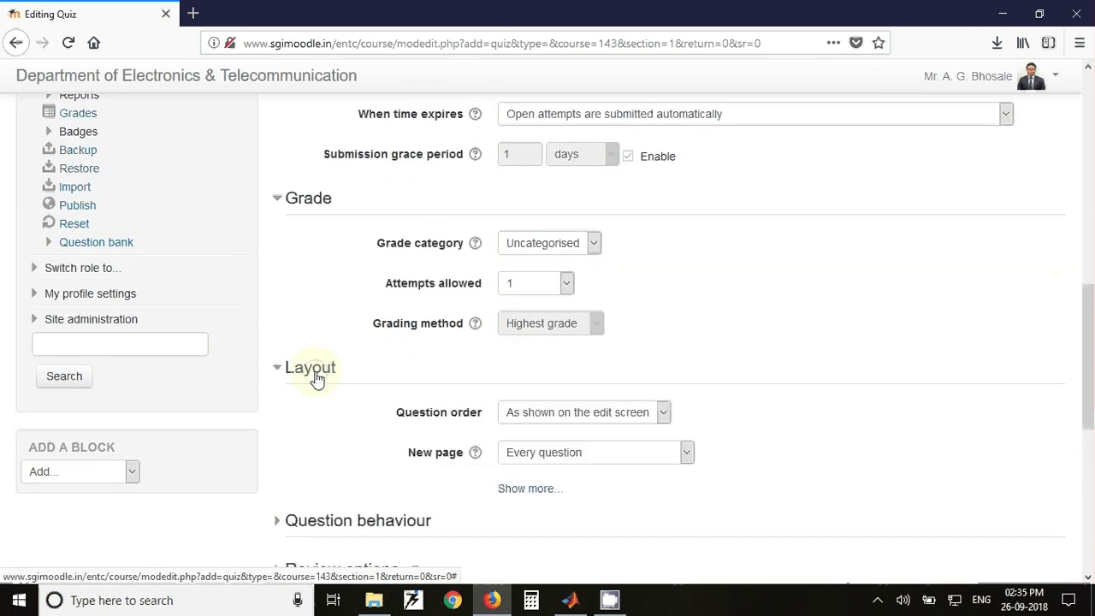
pyautogui.click(560, 412)
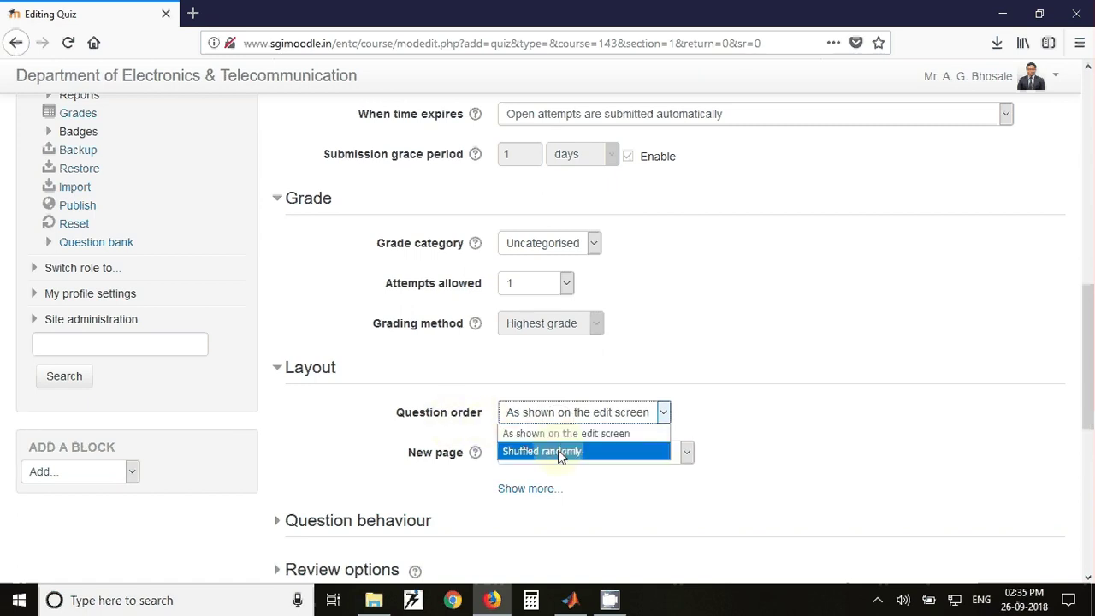
pyautogui.click(560, 453)
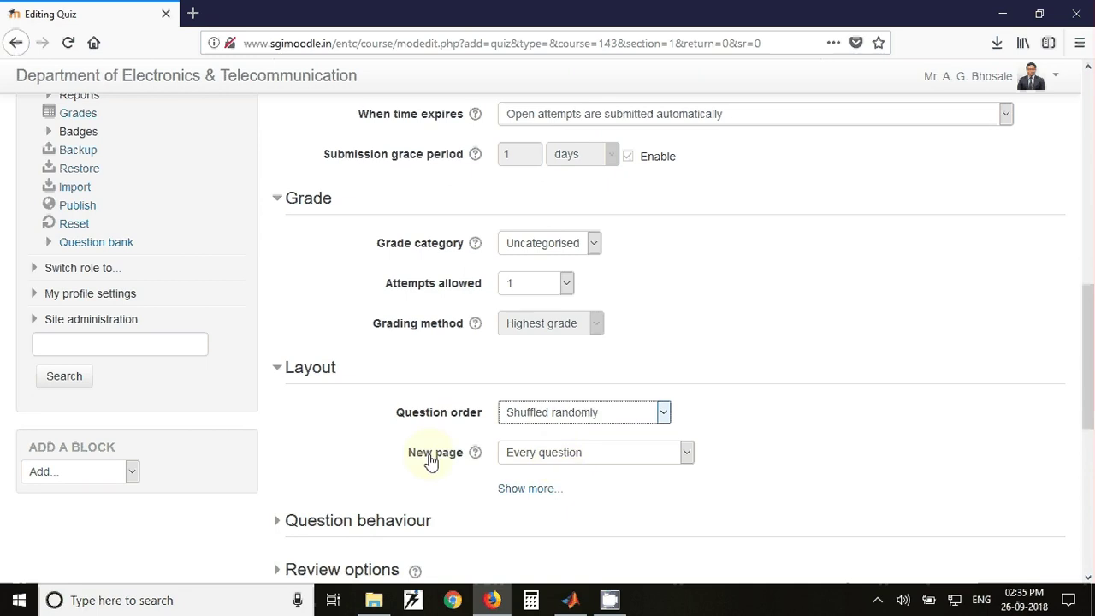
pyautogui.scroll(-3, 383, 486)
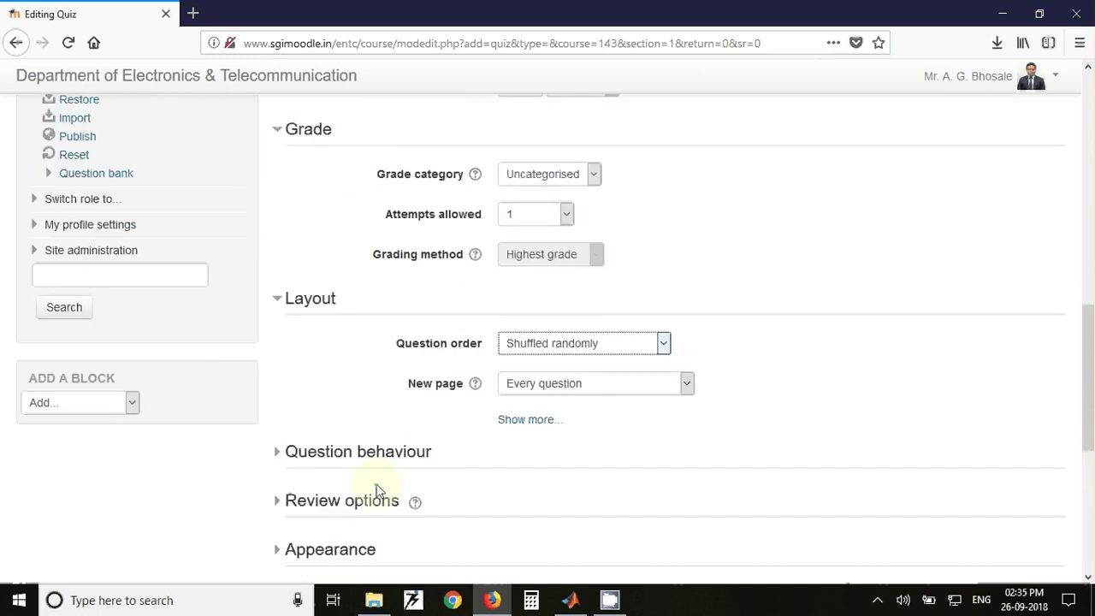
pyautogui.click(335, 373)
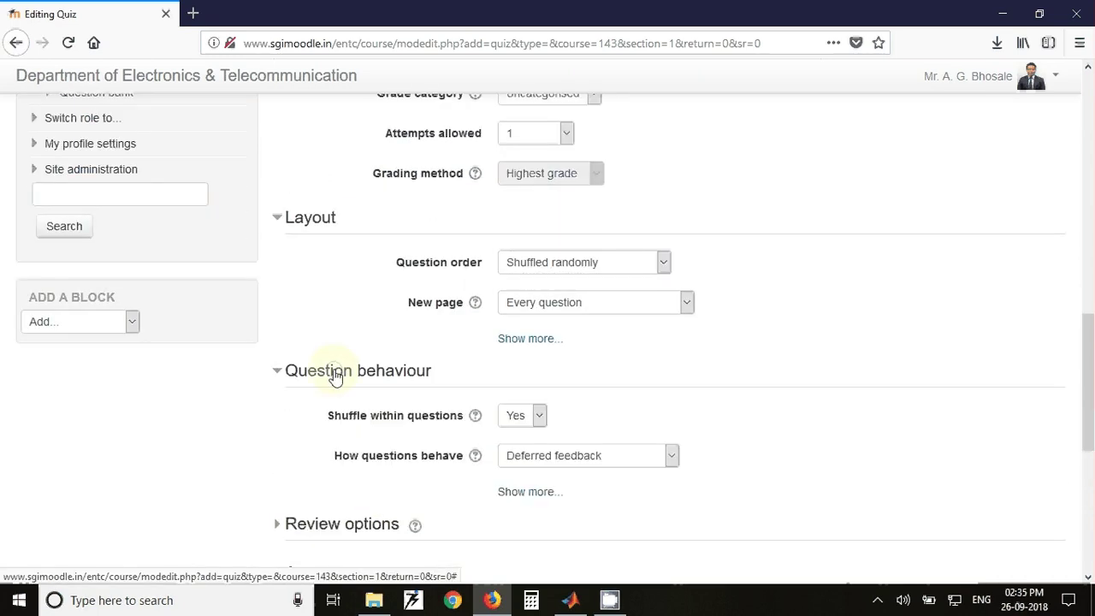
pyautogui.scroll(-3, 335, 376)
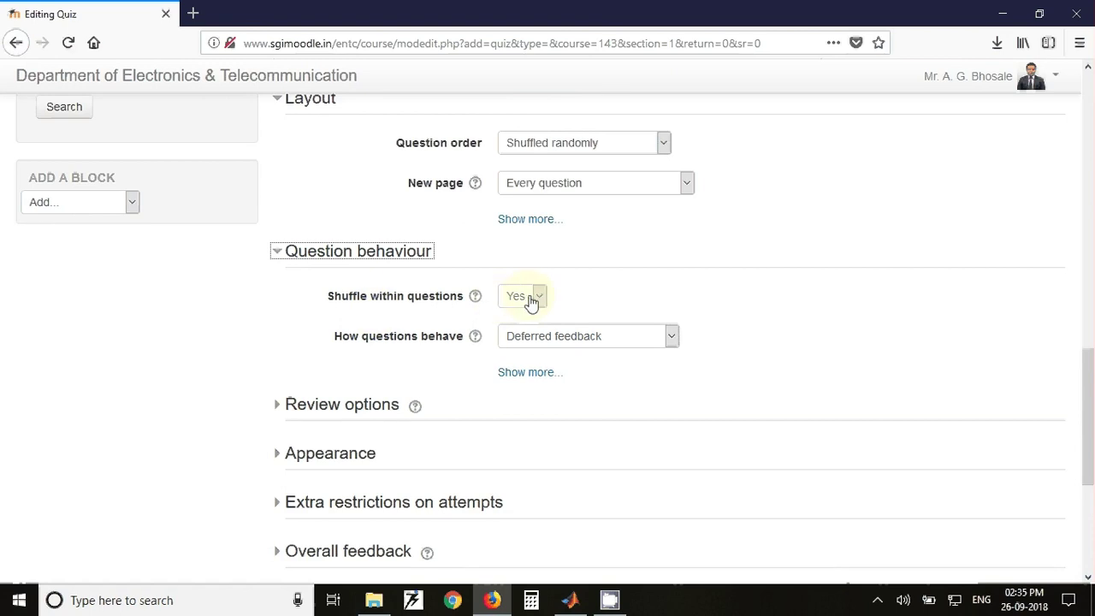
pyautogui.click(356, 412)
pyautogui.scroll(-3, 402, 394)
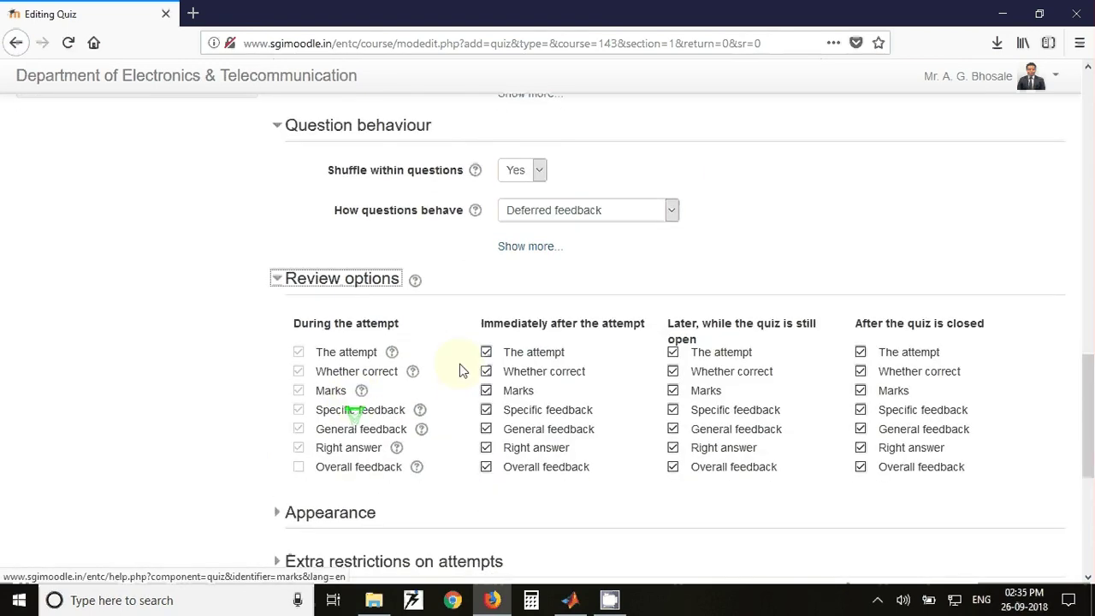
pyautogui.click(487, 448)
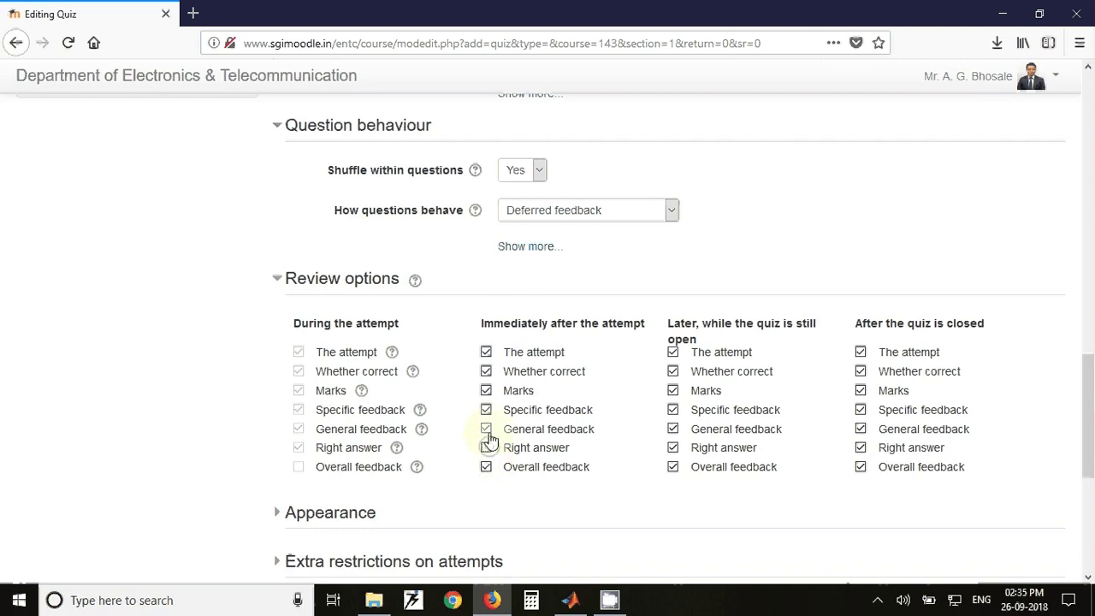
pyautogui.click(486, 410)
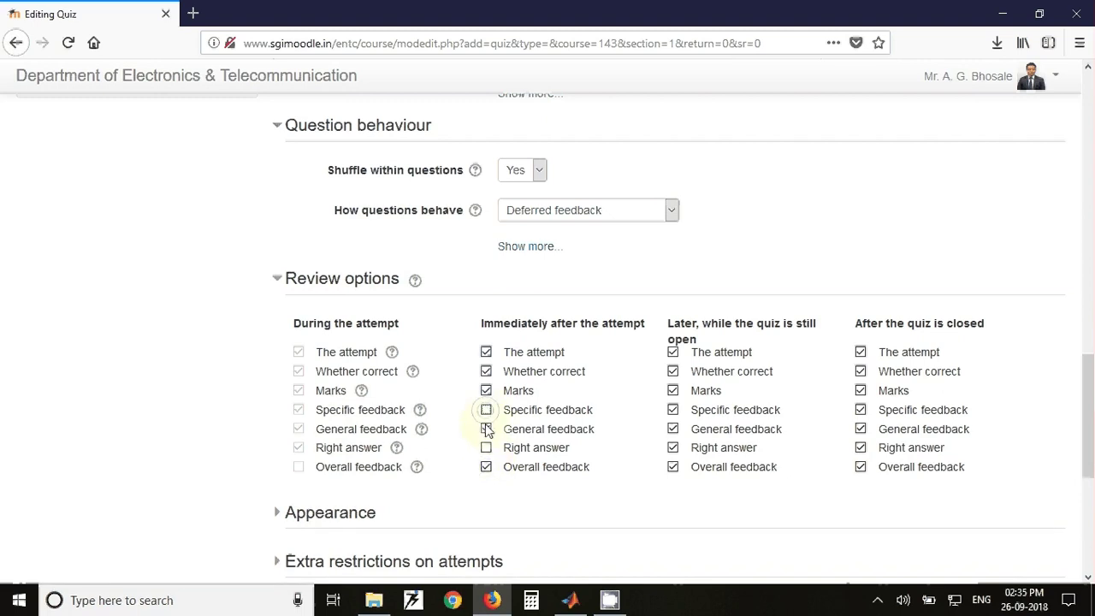
pyautogui.click(487, 430)
pyautogui.click(486, 467)
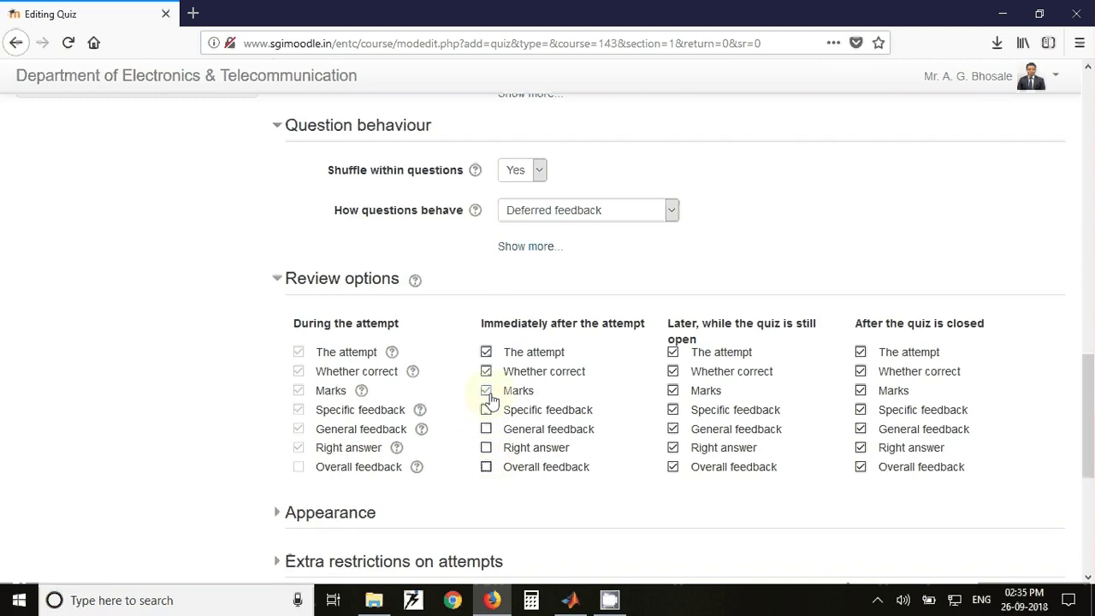
pyautogui.click(486, 391)
pyautogui.click(486, 371)
pyautogui.click(485, 354)
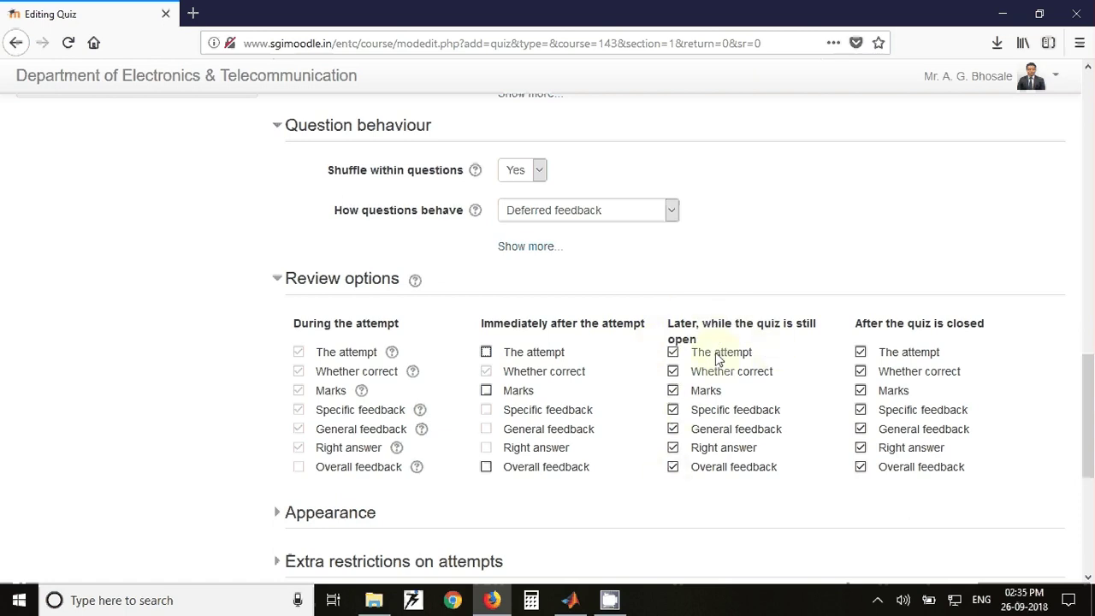
pyautogui.scroll(-4, 589, 418)
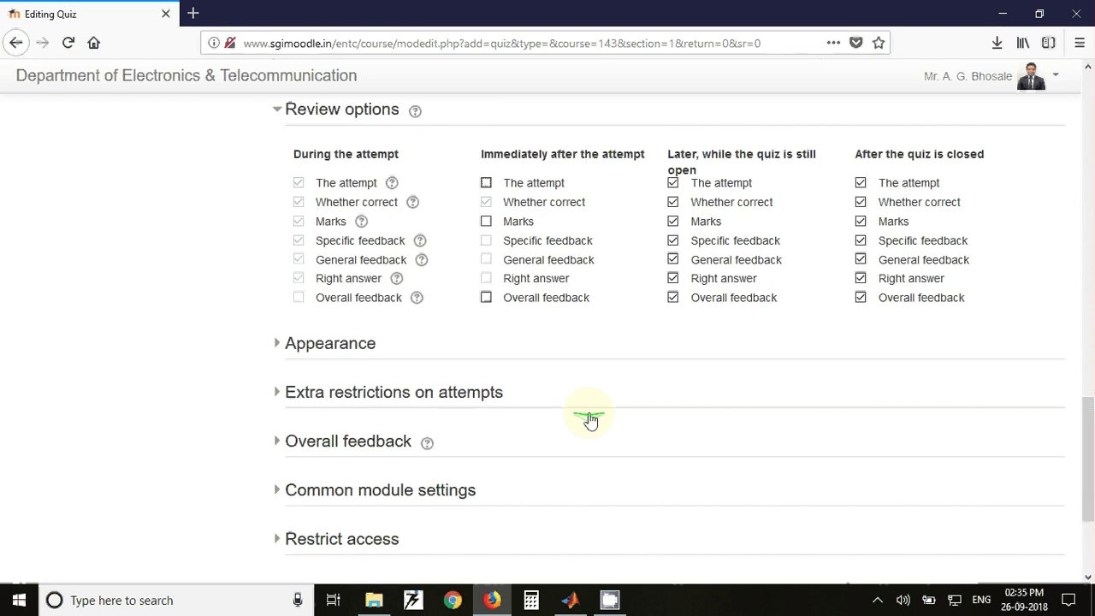
pyautogui.scroll(-4, 587, 413)
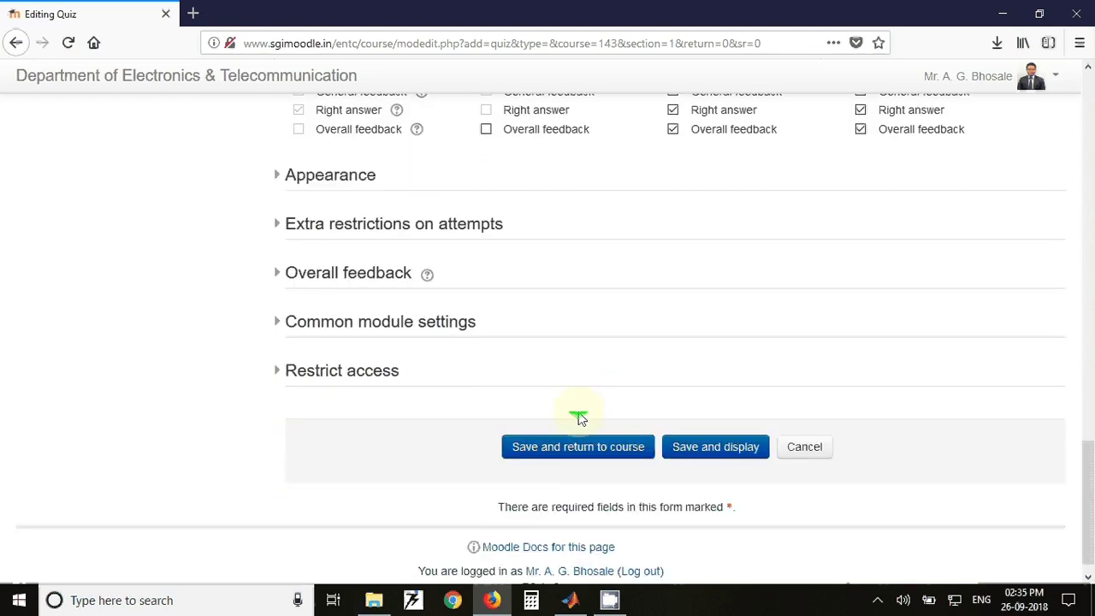
pyautogui.click(579, 431)
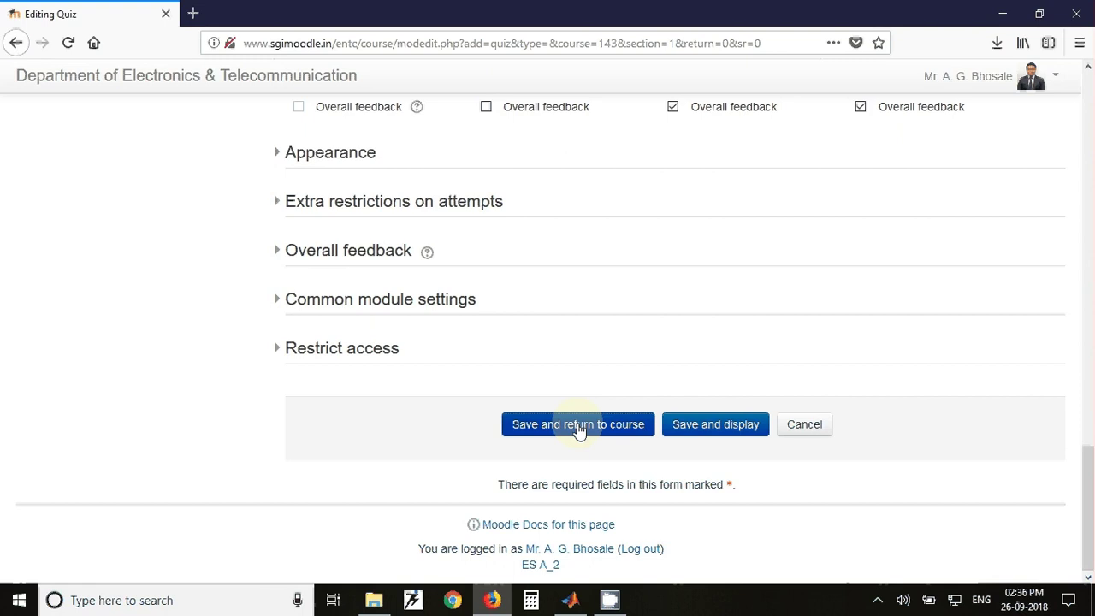
# Save CAT III to the course, then open its Edit quiz page.
pyautogui.click(579, 431)
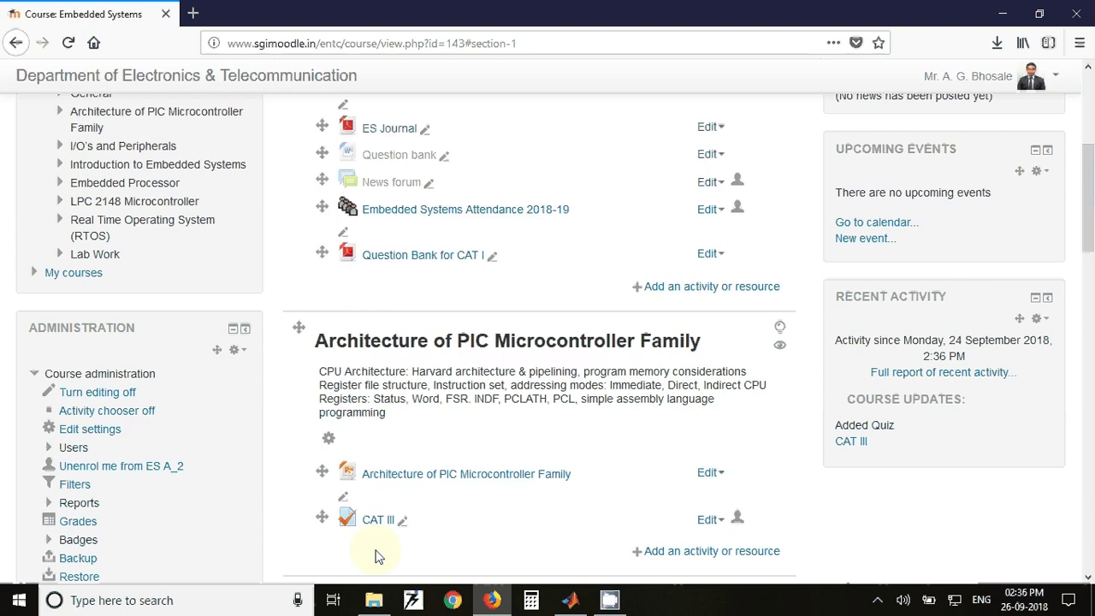
pyautogui.scroll(-2, 379, 554)
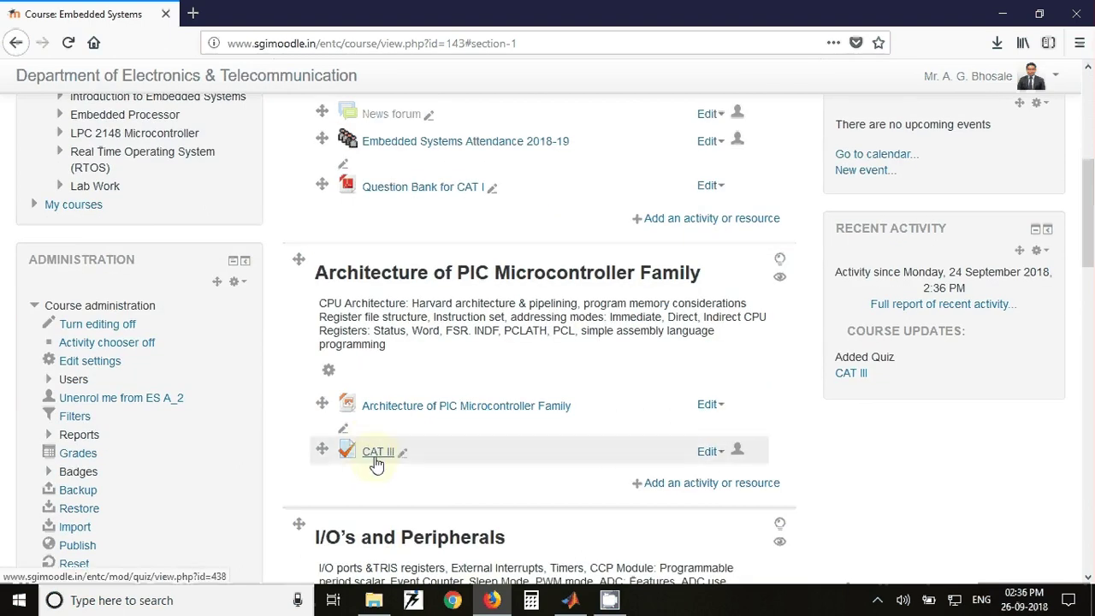
pyautogui.click(376, 462)
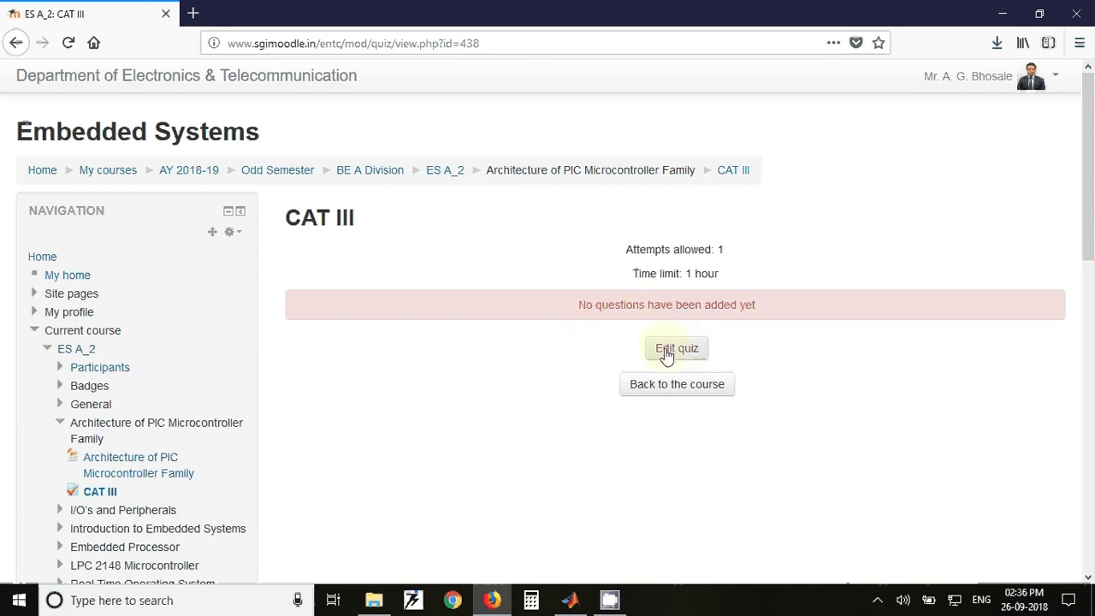
pyautogui.click(667, 351)
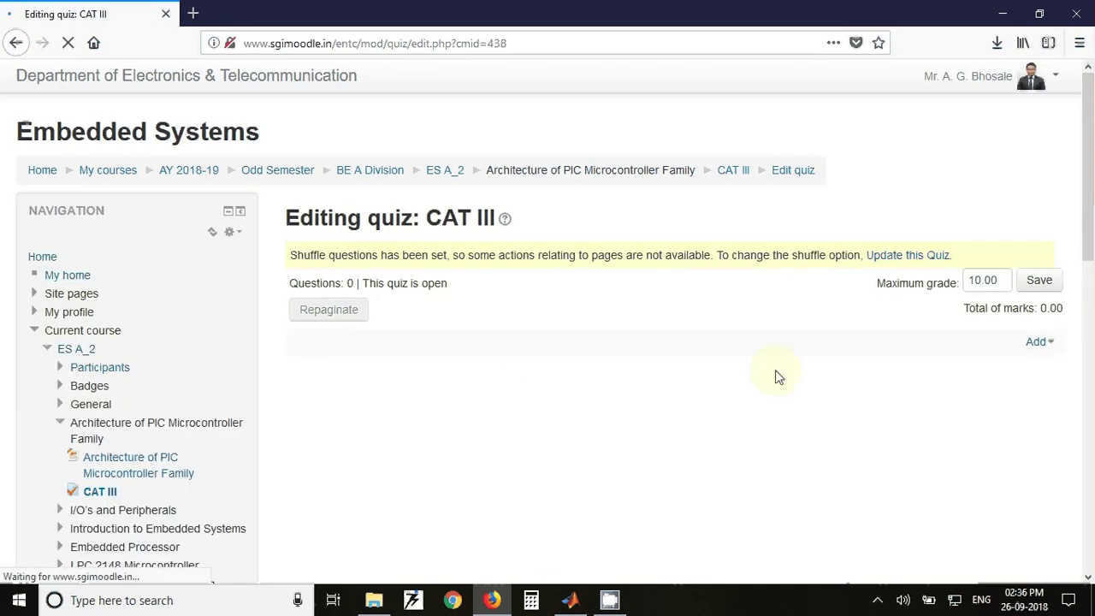
# Add Introduction (1) from the question bank to CAT III, totalling 1.00 mark.
pyautogui.click(1049, 346)
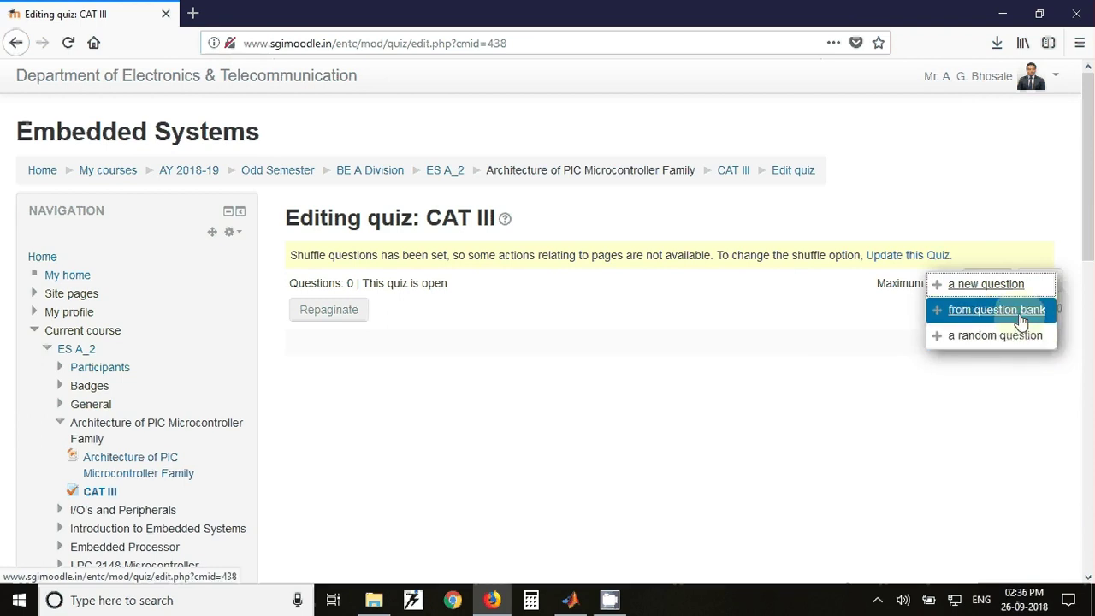
pyautogui.click(1021, 318)
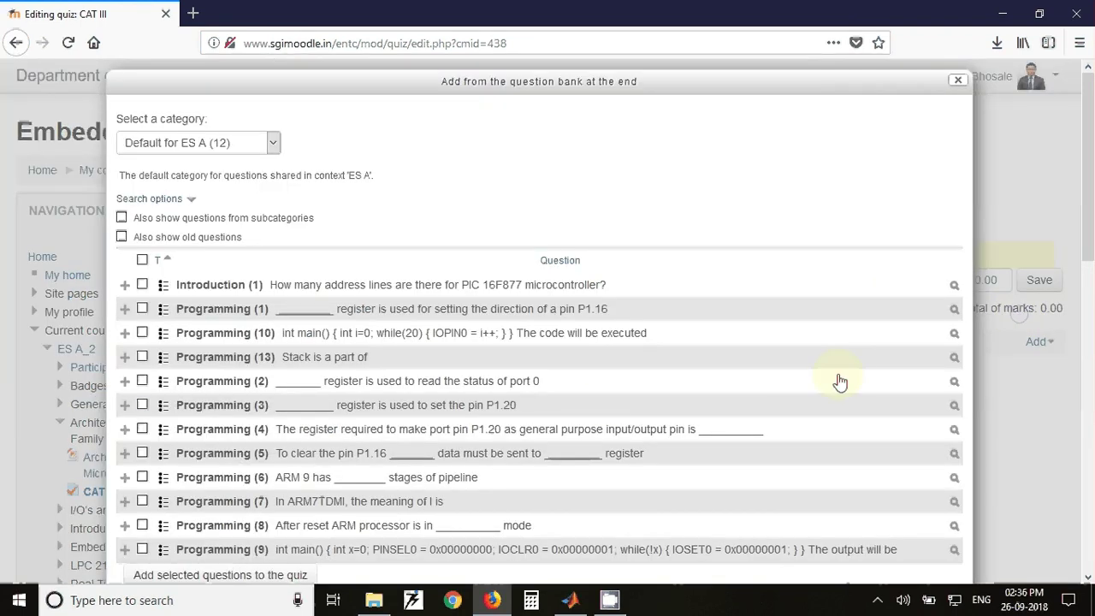
pyautogui.scroll(-2, 332, 396)
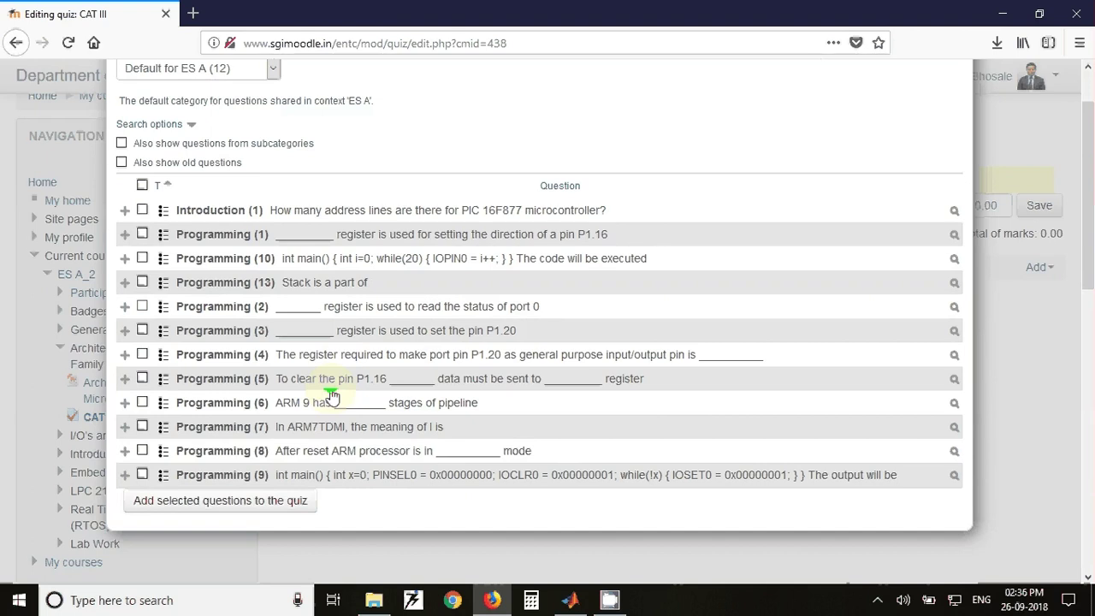
pyautogui.scroll(1, 332, 396)
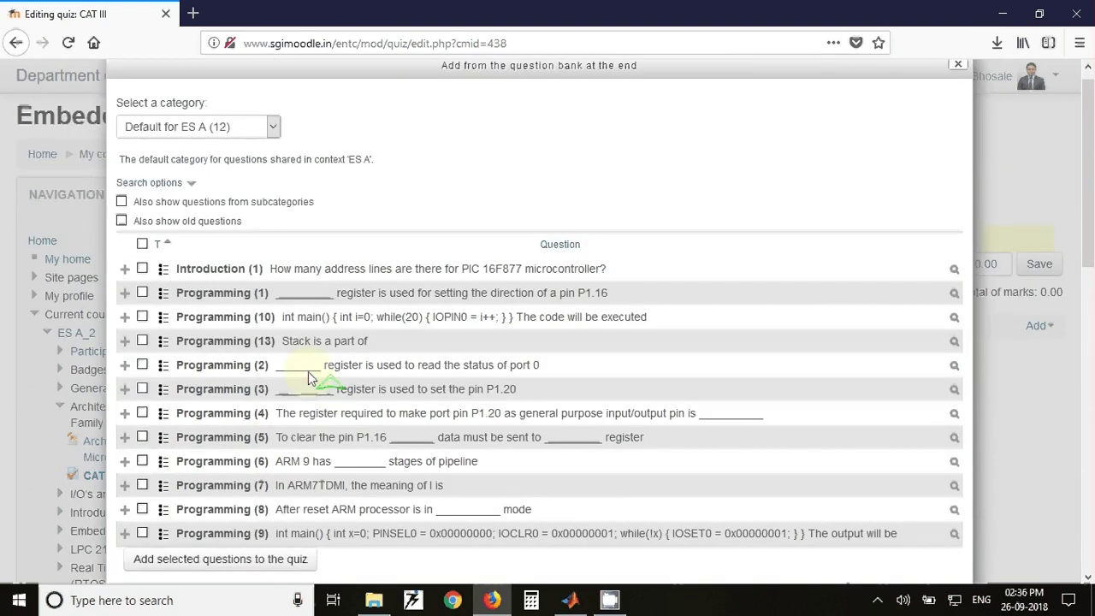
pyautogui.click(143, 271)
pyautogui.scroll(-2, 312, 364)
pyautogui.scroll(-1, 291, 381)
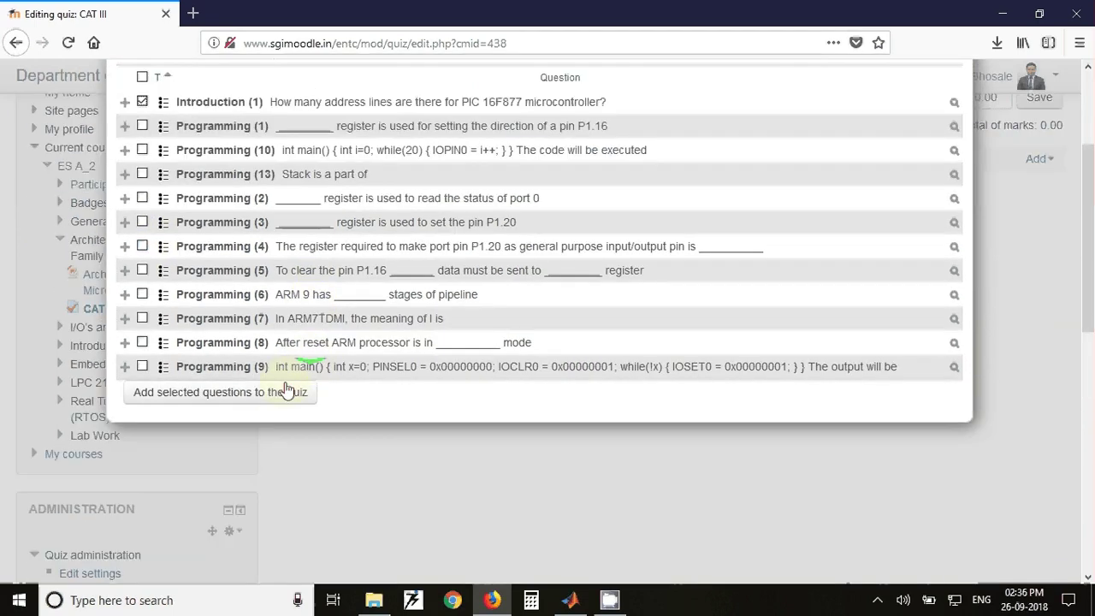
pyautogui.scroll(1, 351, 235)
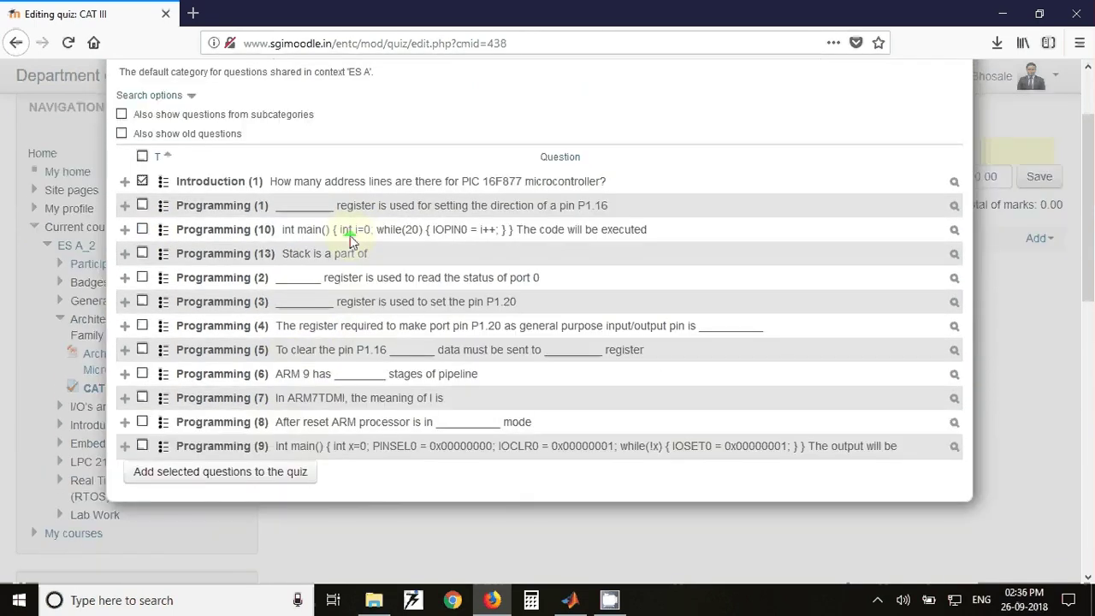
pyautogui.click(272, 476)
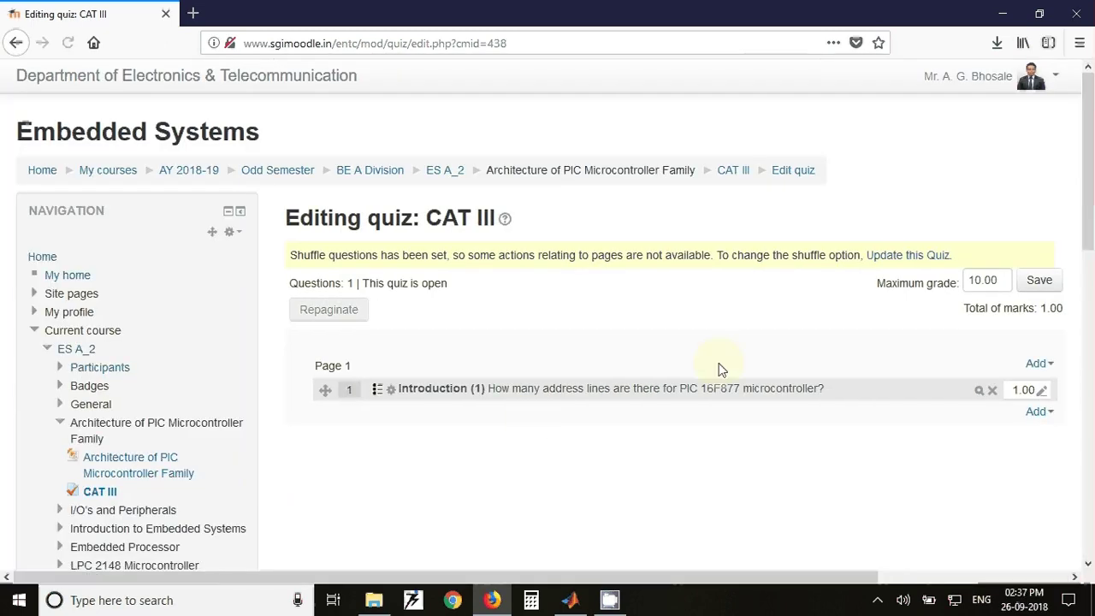
# Add 10 random questions from Default for ES A to CAT III, totalling 11 marks.
pyautogui.click(1054, 372)
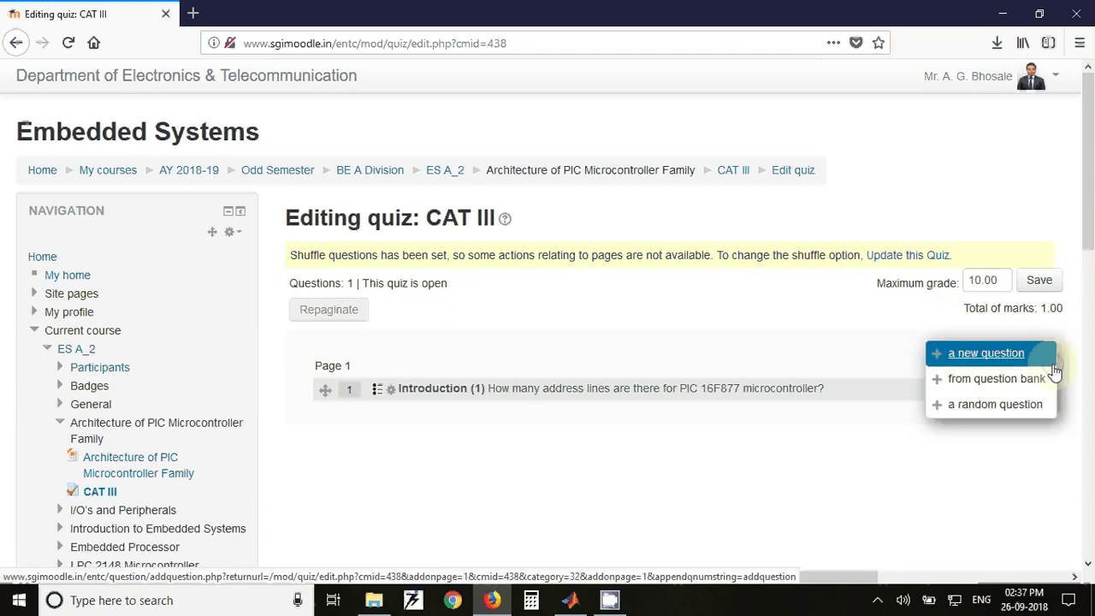
pyautogui.click(1004, 405)
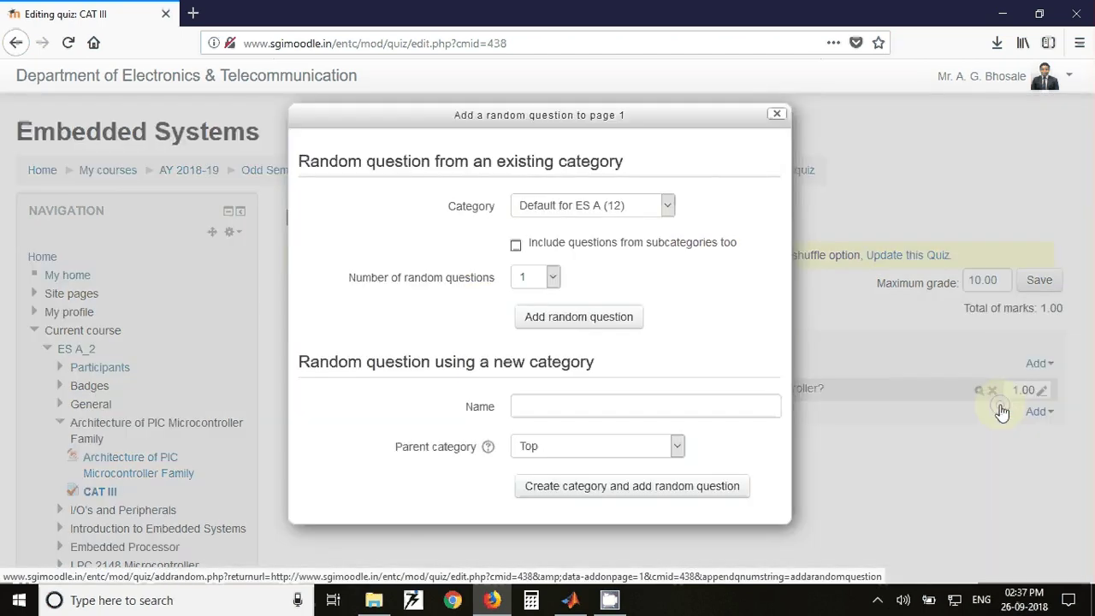
pyautogui.click(550, 279)
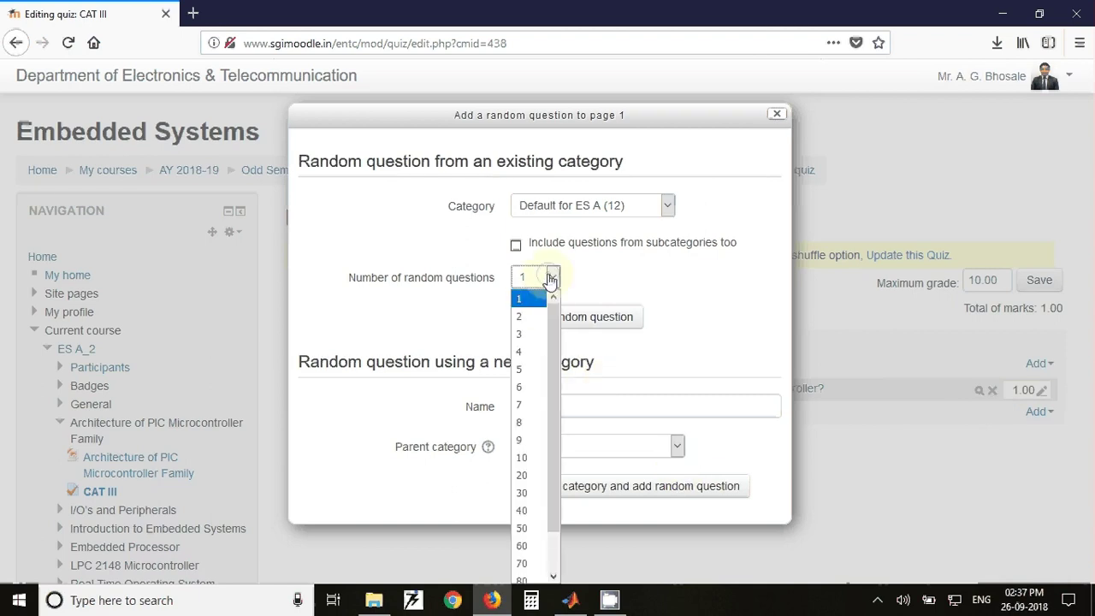
pyautogui.scroll(-1, 534, 423)
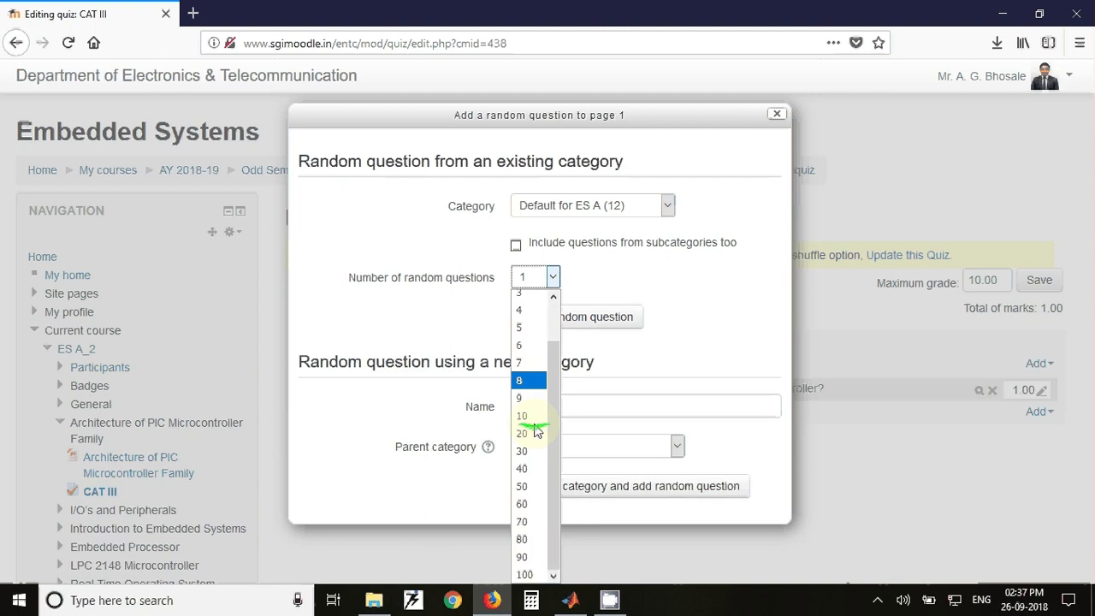
pyautogui.click(529, 418)
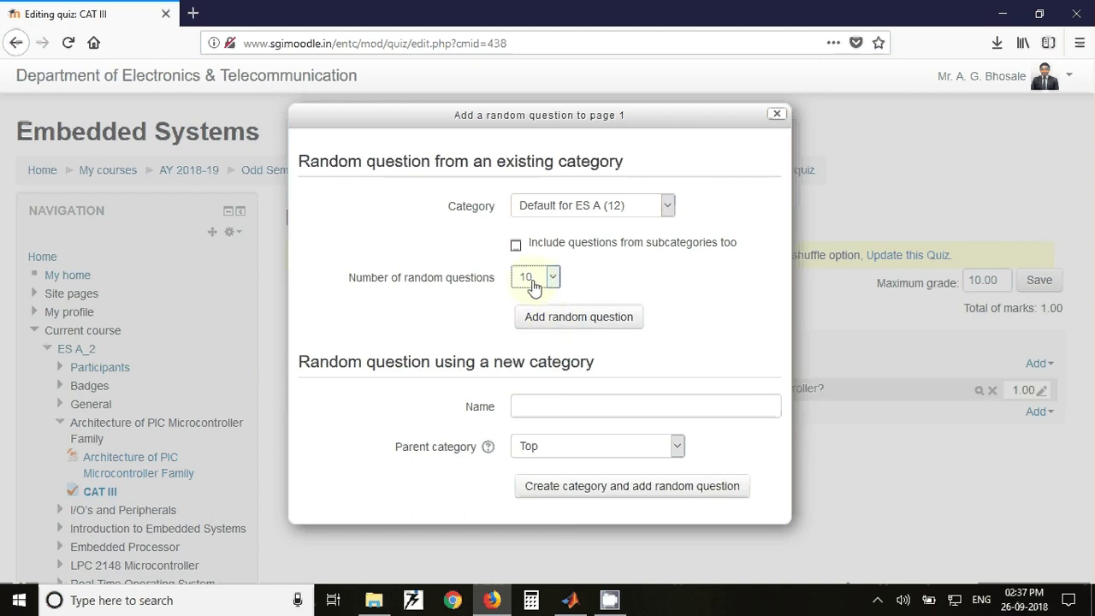
pyautogui.click(575, 329)
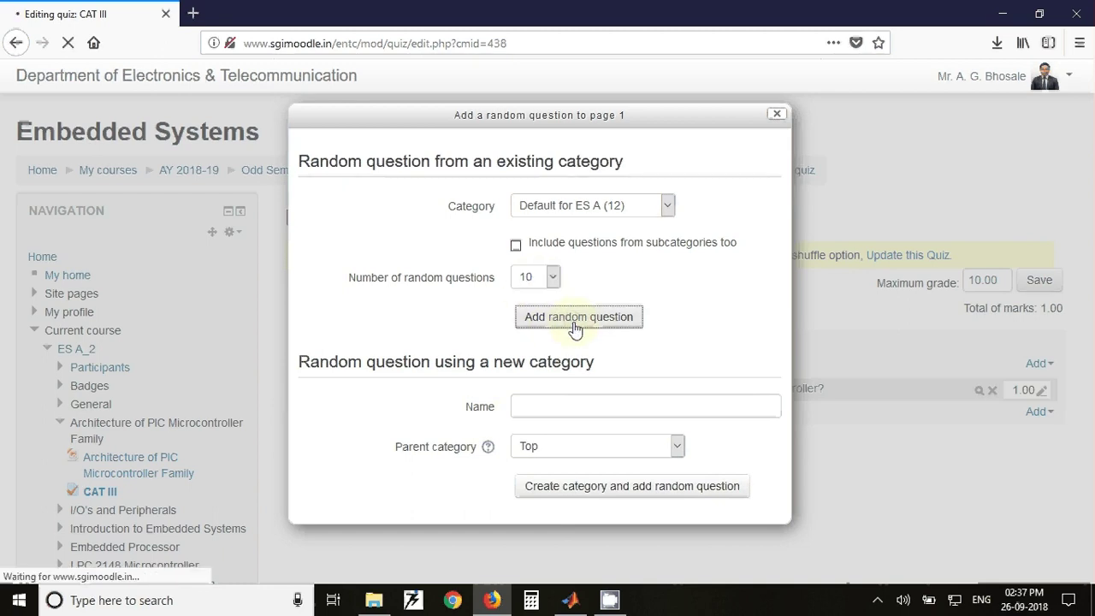
pyautogui.scroll(-2, 574, 323)
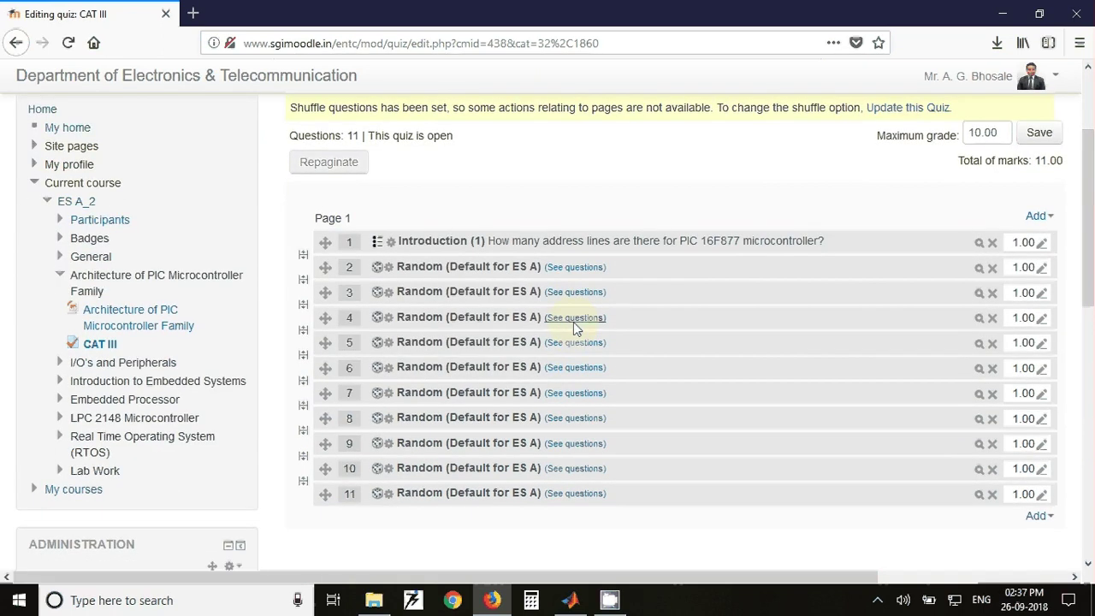
pyautogui.scroll(-1, 574, 325)
pyautogui.scroll(3, 574, 321)
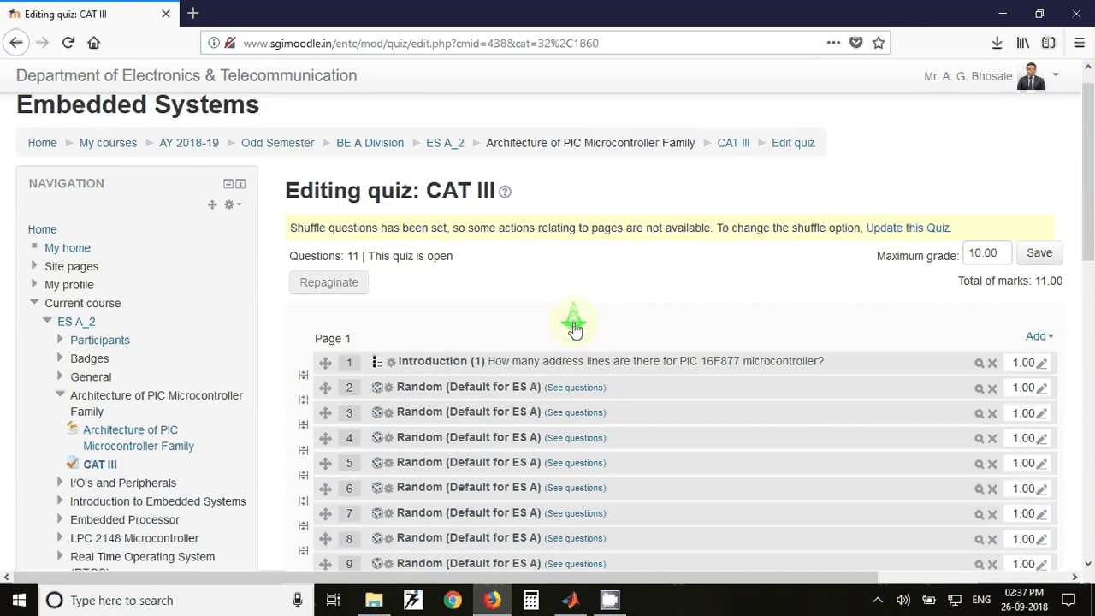
pyautogui.click(982, 256)
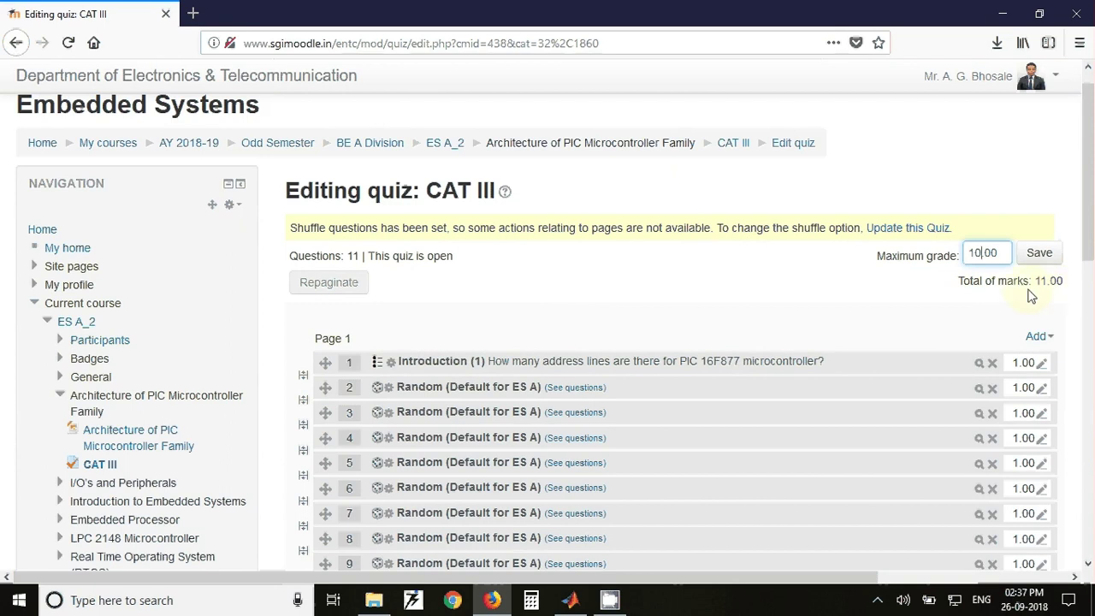
pyautogui.press('Left')
pyautogui.press('Left')
pyautogui.press('Left')
pyautogui.scroll(1, 680, 310)
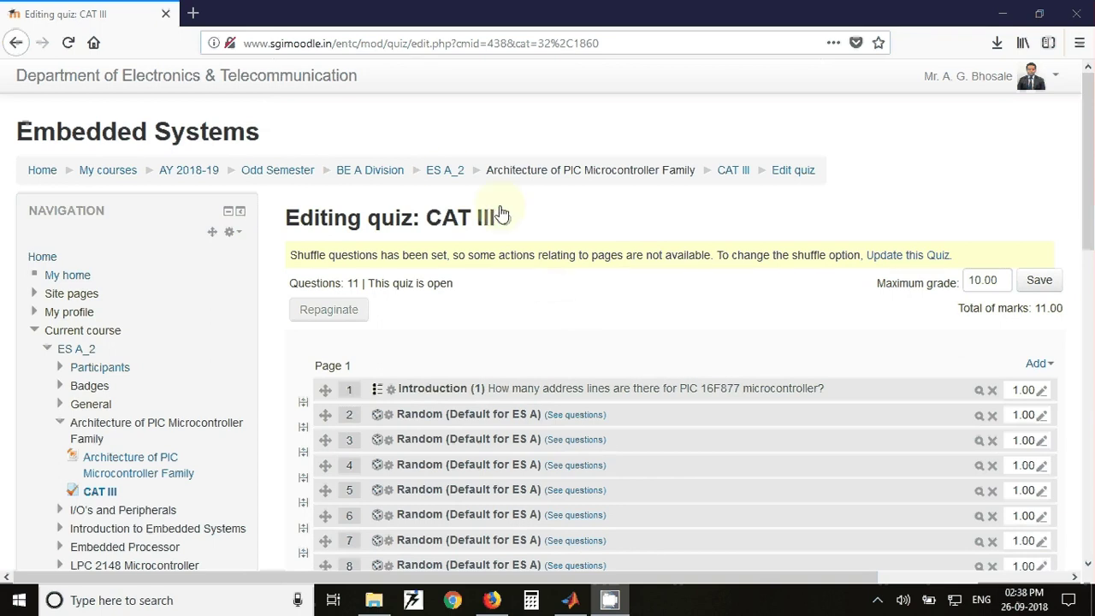
# From the ES A_2 course page, open CAT III and start the one-hour attempt.
pyautogui.click(446, 174)
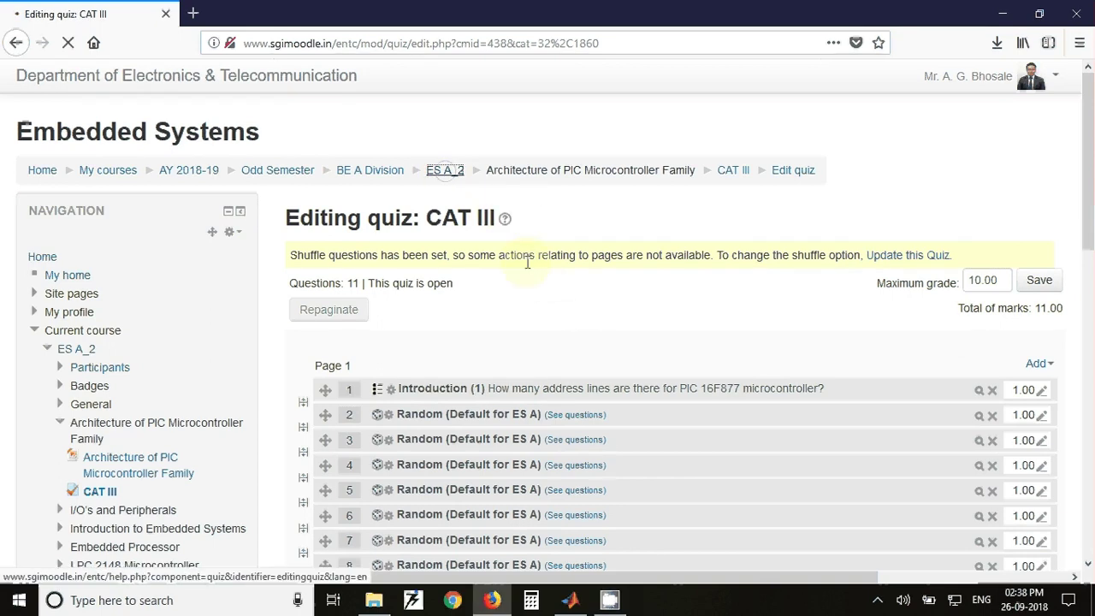
pyautogui.scroll(-3, 518, 402)
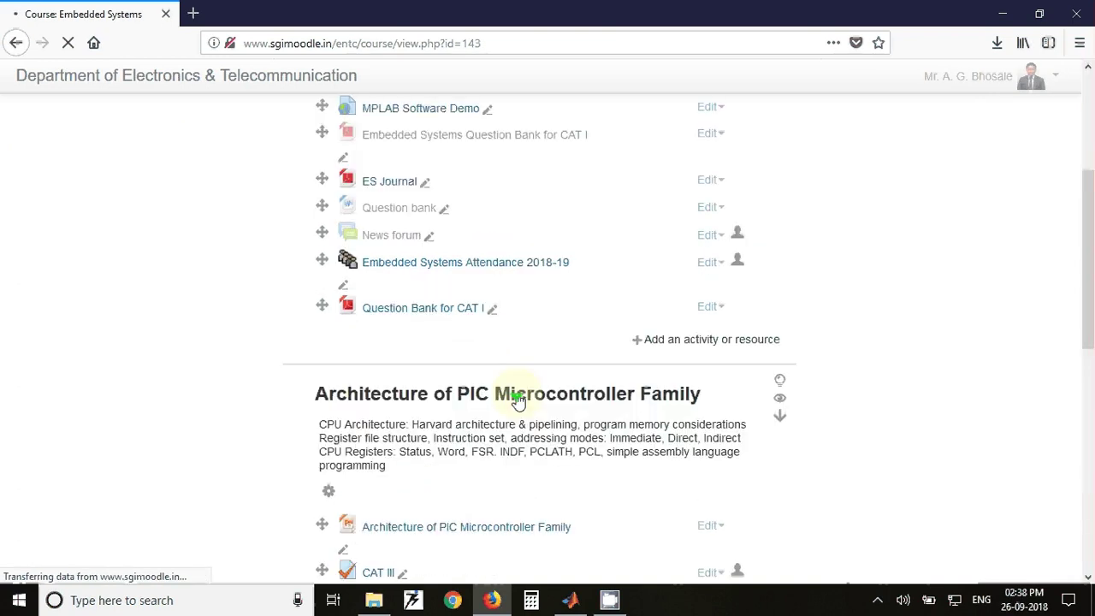
pyautogui.scroll(-1, 514, 396)
pyautogui.scroll(-1, 513, 396)
pyautogui.click(377, 414)
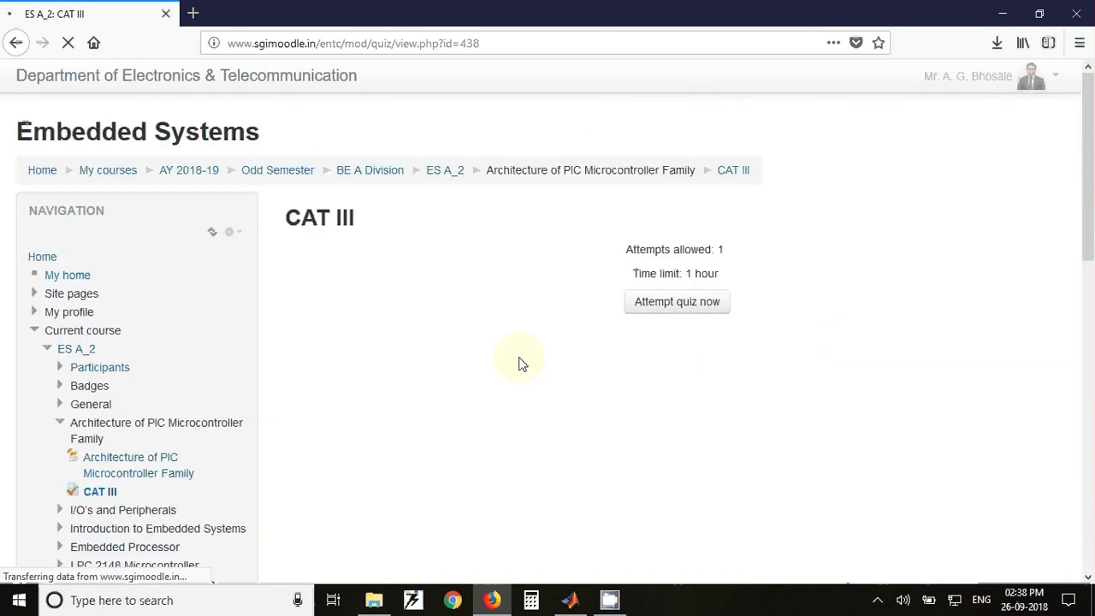
pyautogui.click(647, 312)
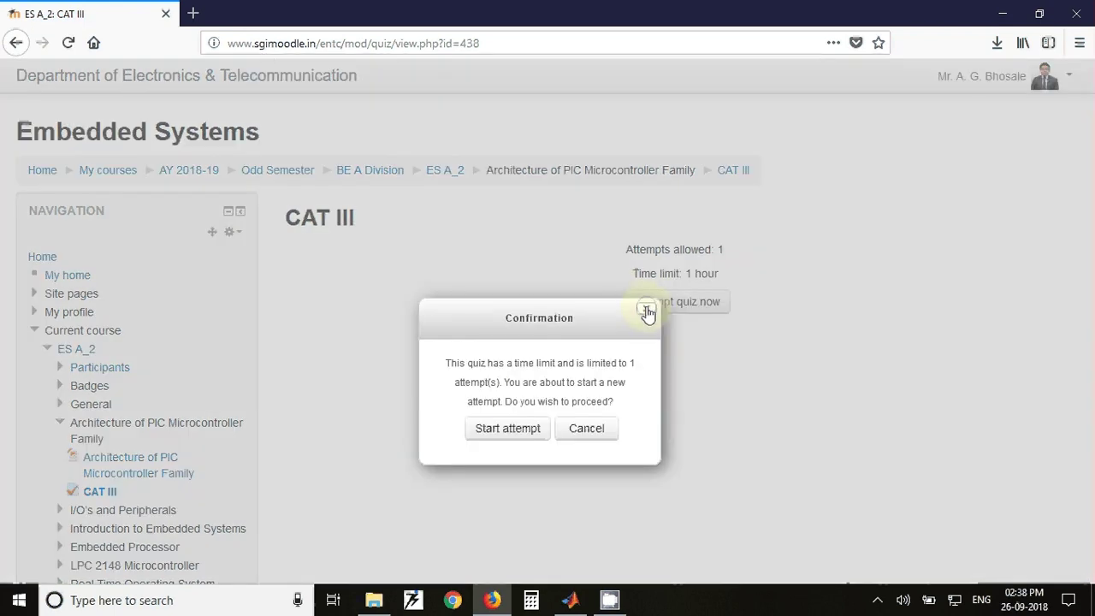
pyautogui.click(504, 437)
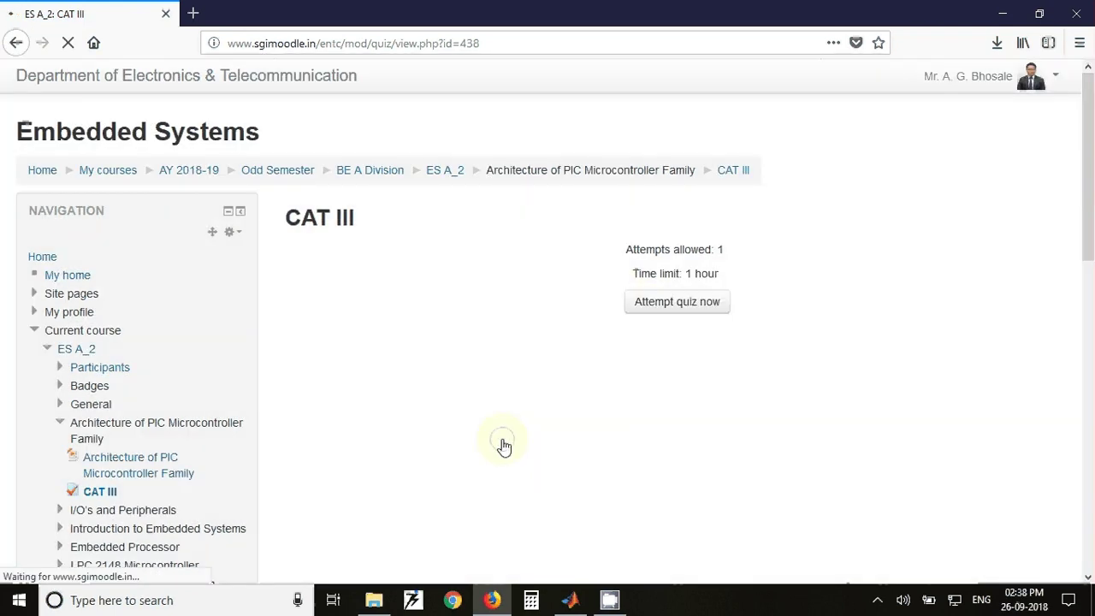